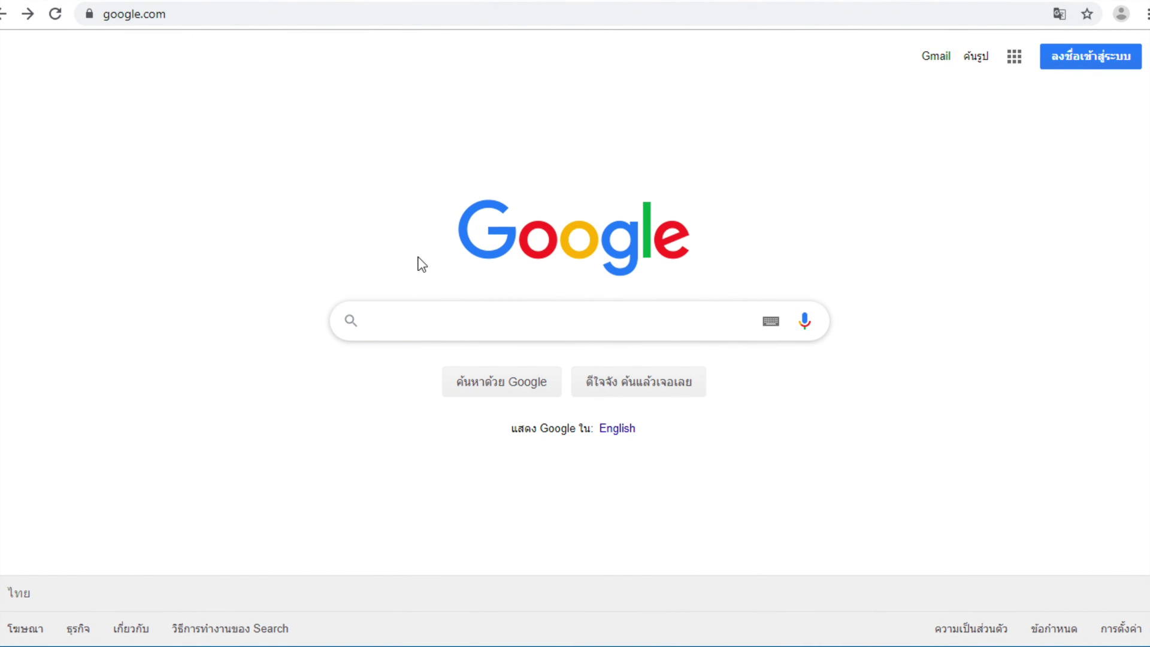
- Search Google for 'java download' and open the java.com Download Free Java Software result
{"action": "type", "text": "ja"}
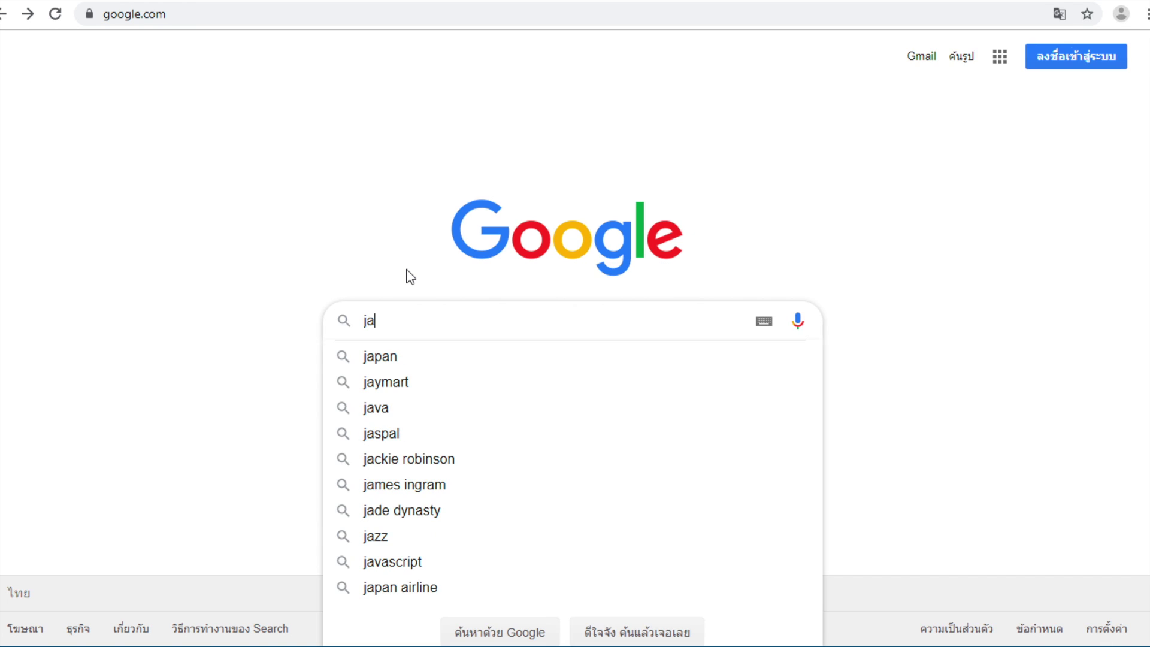
{"action": "type", "text": "va download"}
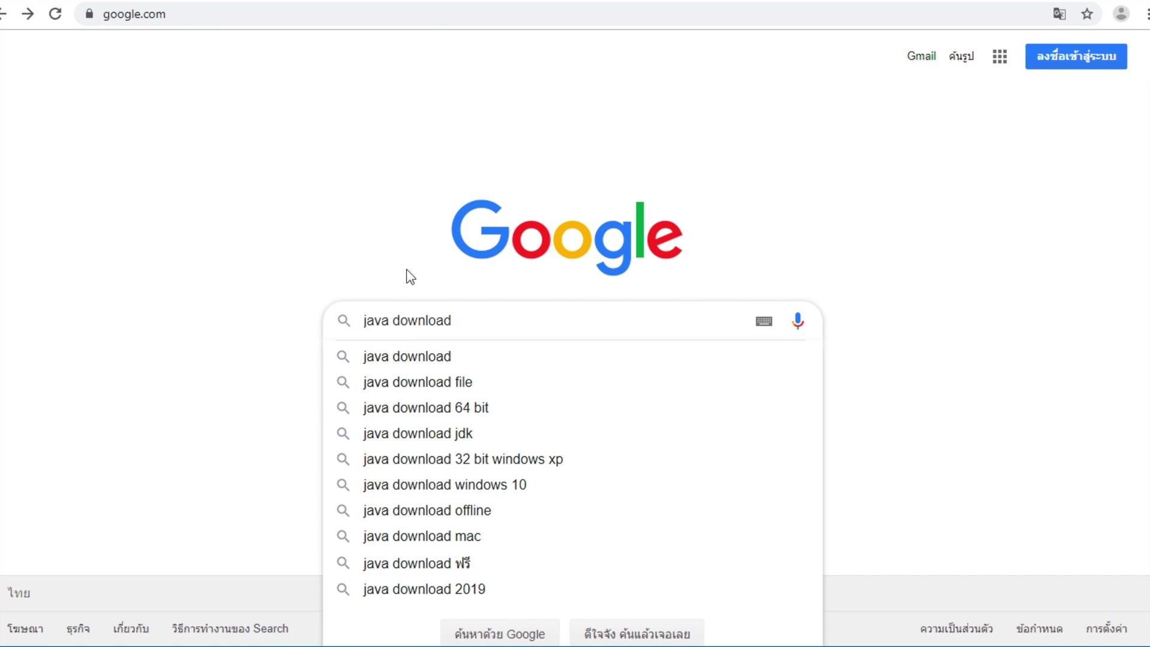
{"action": "key", "text": "Return"}
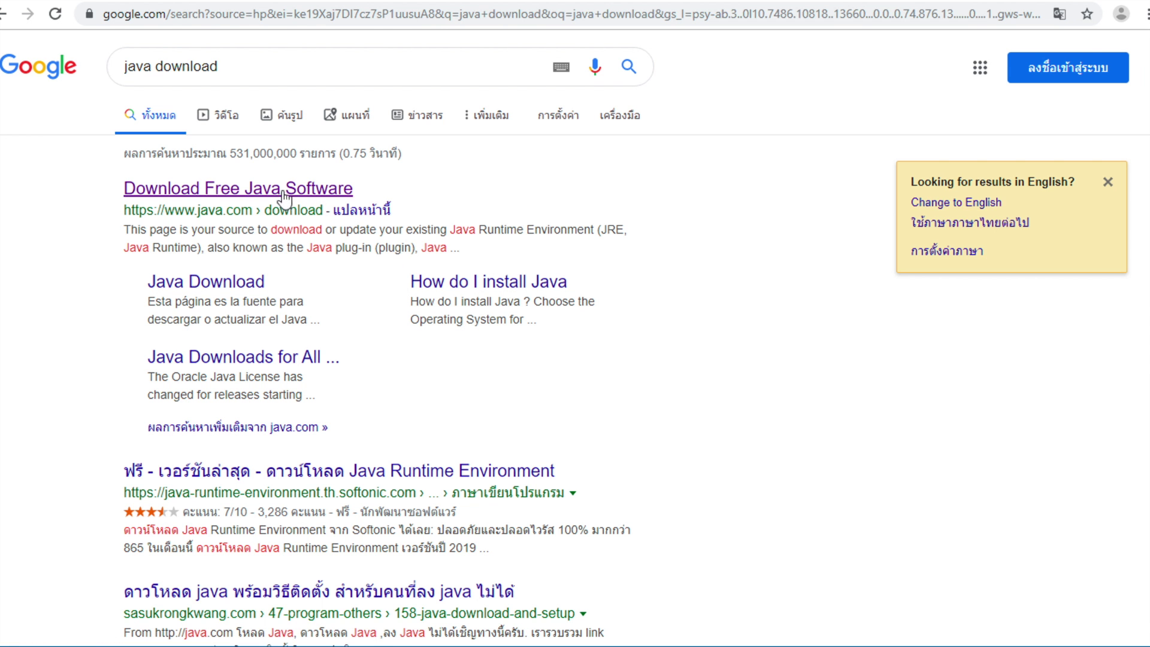
{"action": "left_click", "coordinate": [247, 191]}
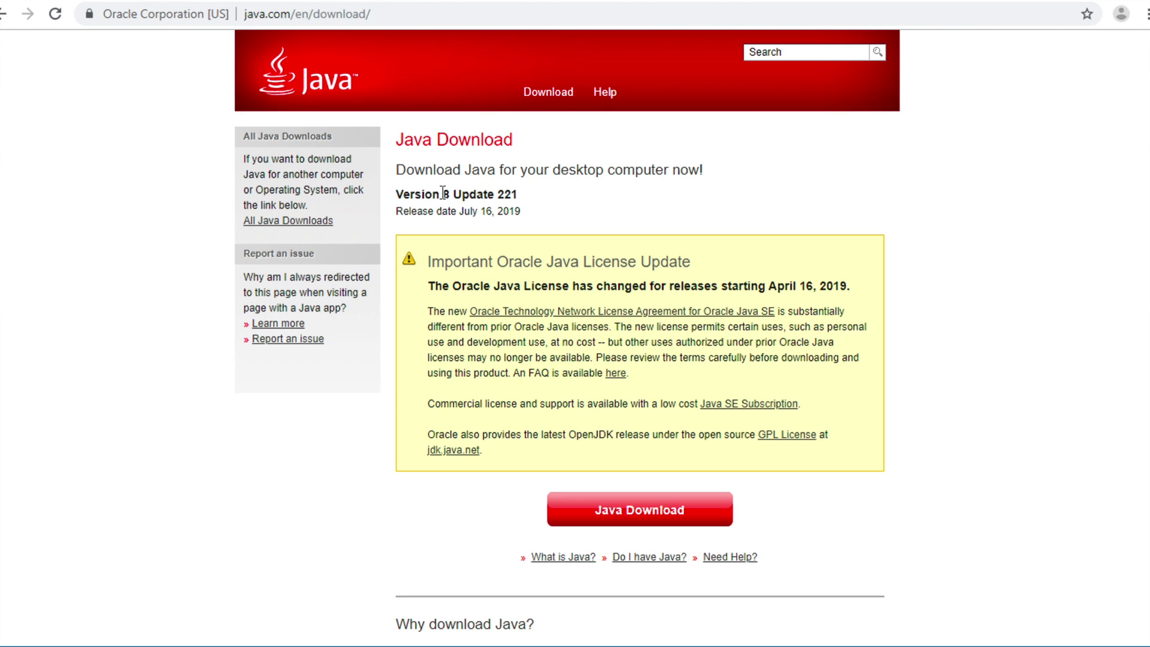
- Download the Java 8 Update 221 installer JavaSetup8u221.exe after agreeing to the license, then run it
{"action": "left_click_drag", "start_coordinate": [454, 194], "coordinate": [406, 192]}
{"action": "right_click", "coordinate": [444, 202]}
{"action": "left_click", "coordinate": [626, 512]}
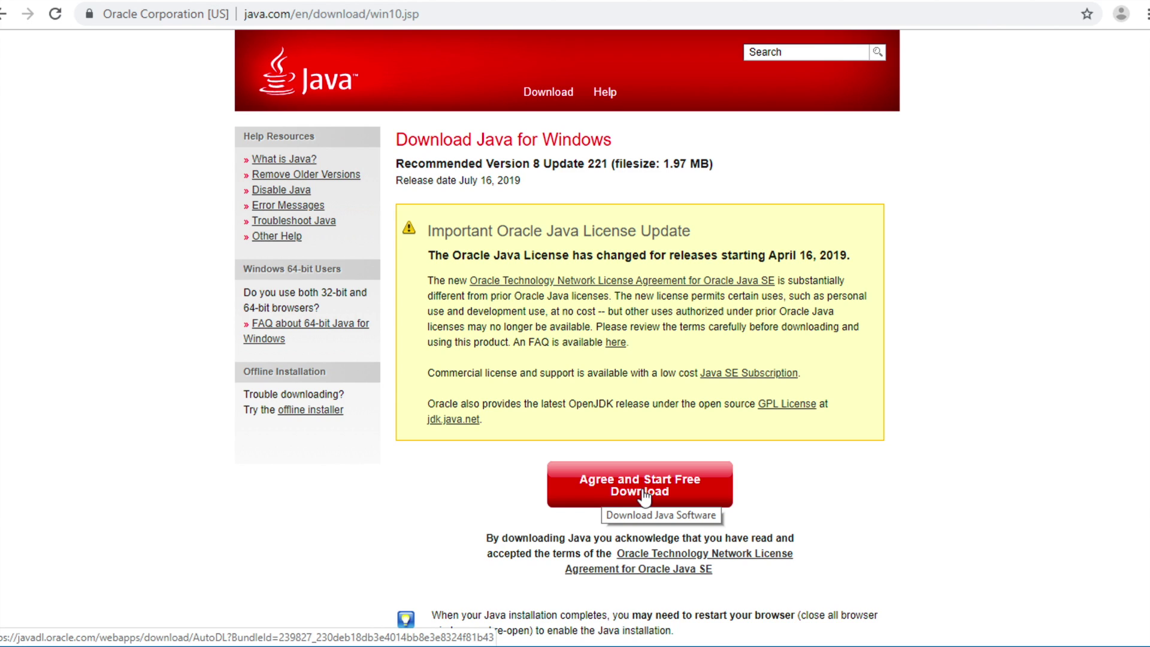
{"action": "left_click", "coordinate": [644, 496]}
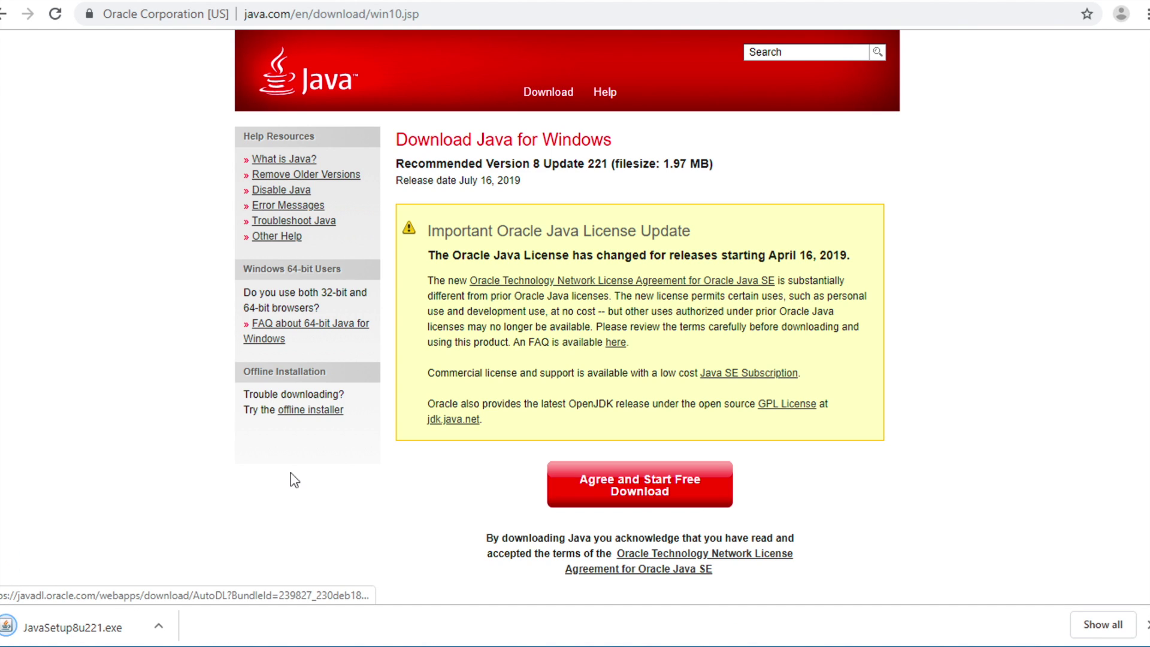
{"action": "left_click", "coordinate": [61, 636]}
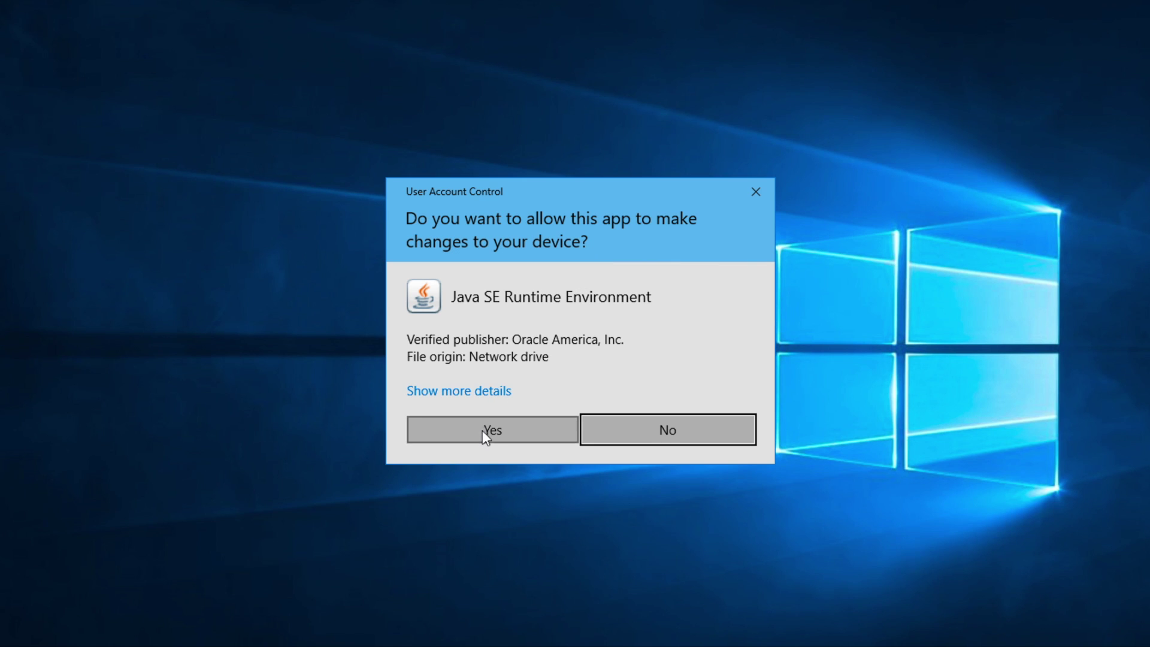
- Approve the User Account Control prompt, install Java 8 Update 221, and close the finished setup
{"action": "left_click", "coordinate": [482, 435]}
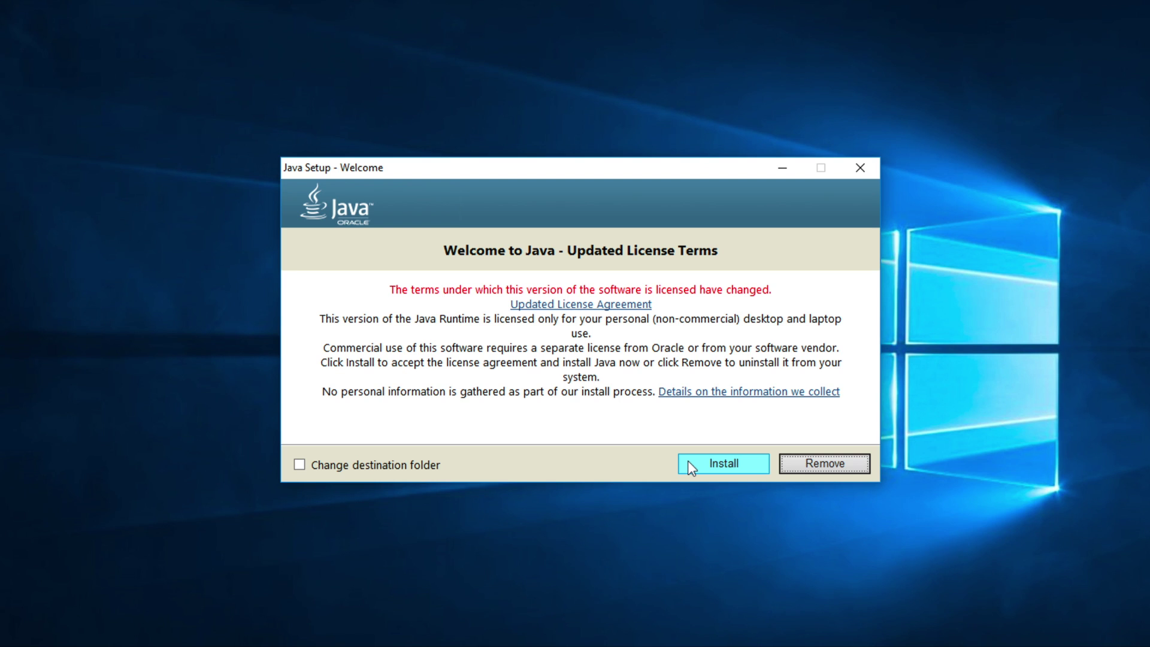
{"action": "left_click", "coordinate": [710, 471]}
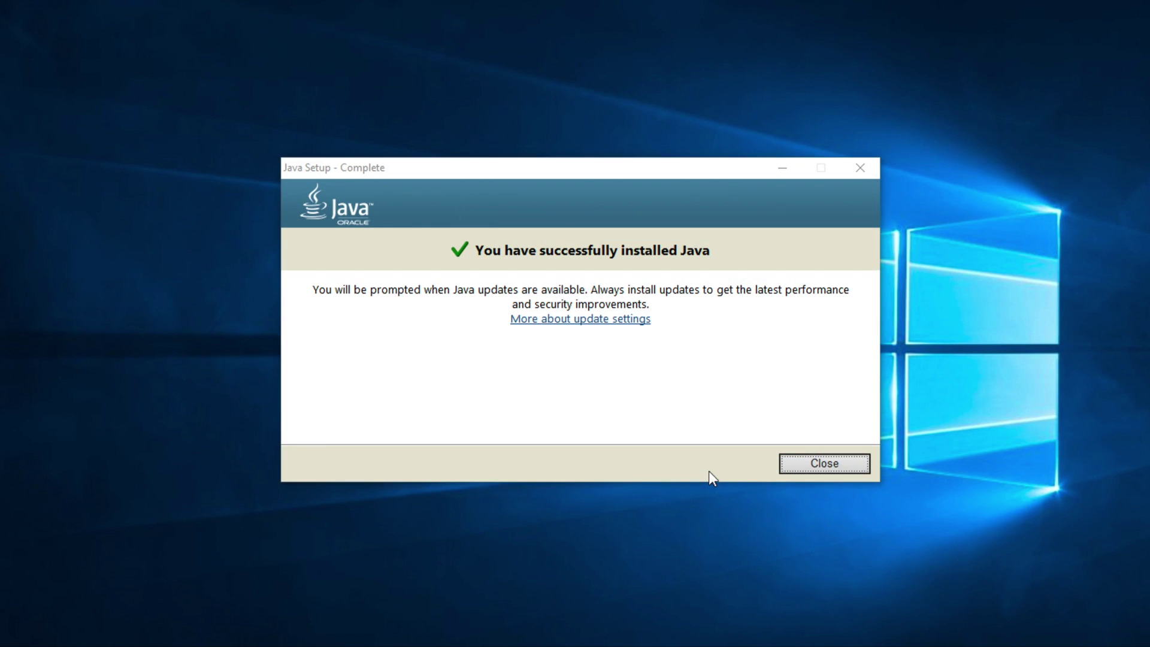
{"action": "left_click", "coordinate": [823, 465]}
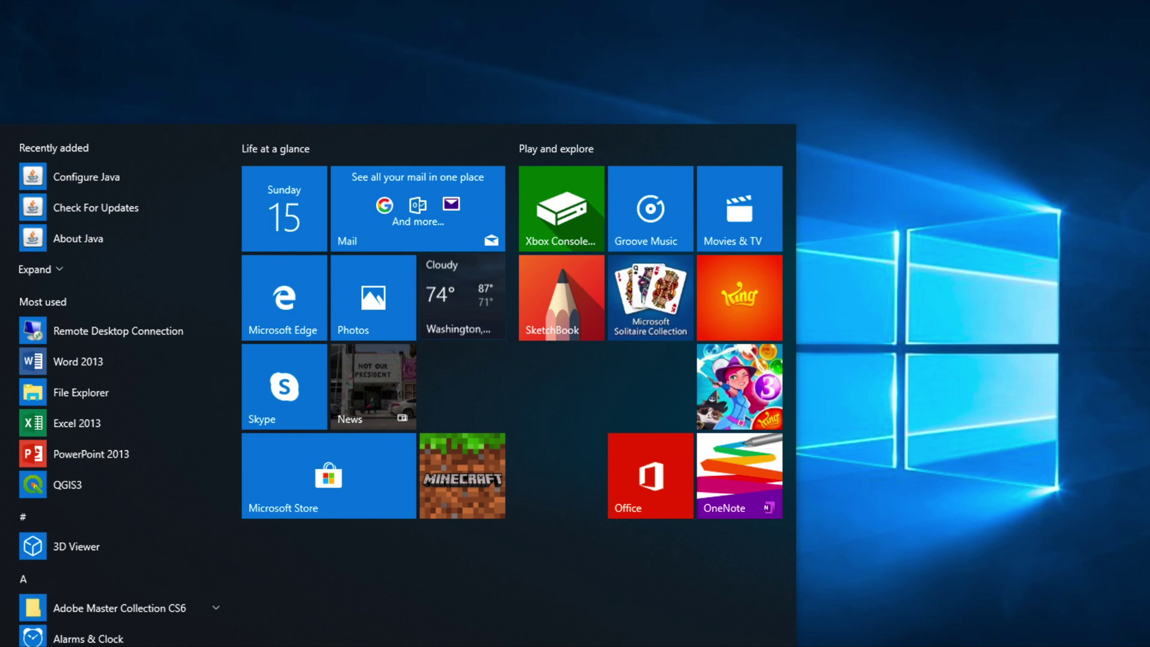
{"action": "key", "text": "super"}
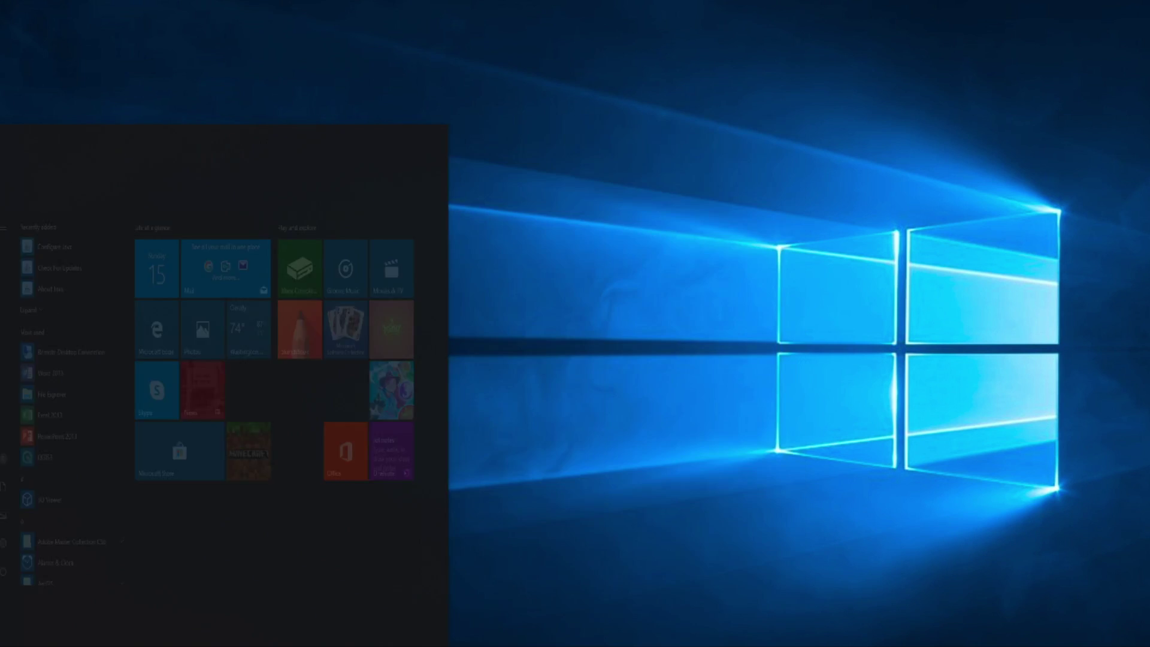
- Find This PC by searching 'this' in the Start menu and open its Properties
{"action": "type", "text": "this"}
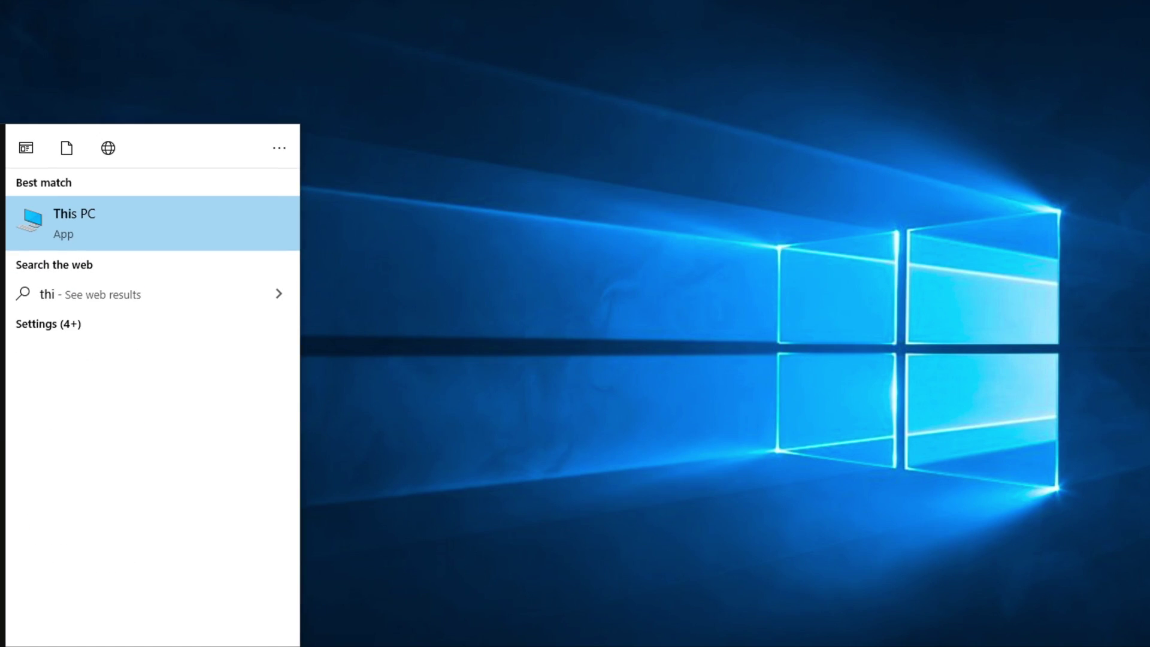
{"action": "left_click", "coordinate": [77, 221]}
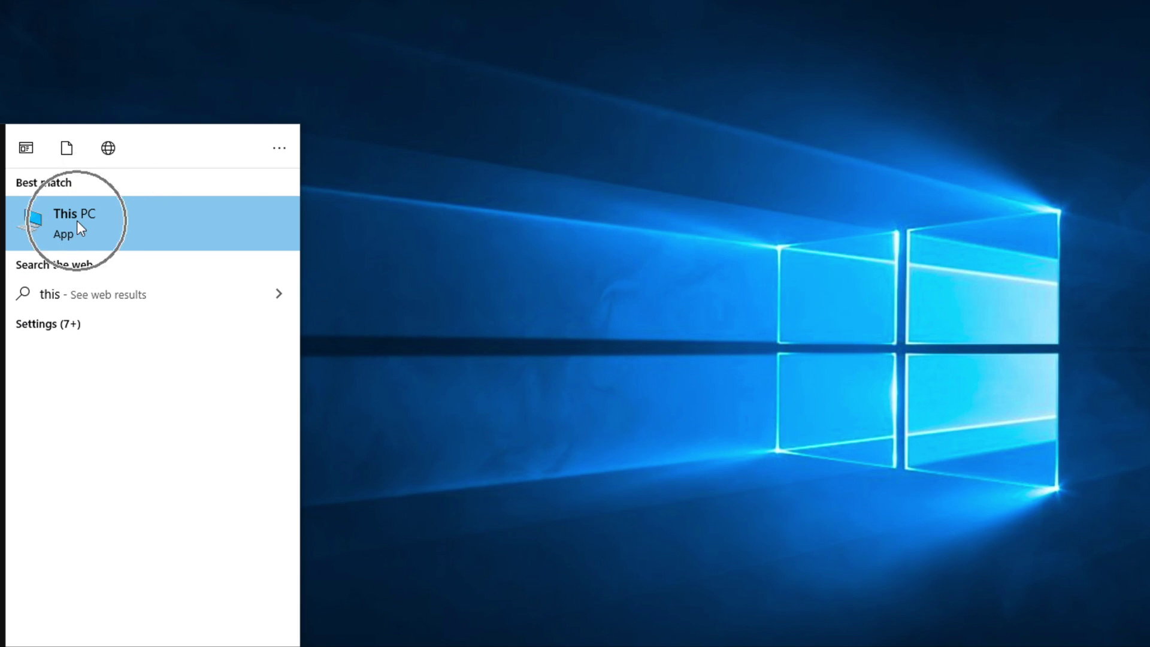
{"action": "right_click", "coordinate": [76, 220]}
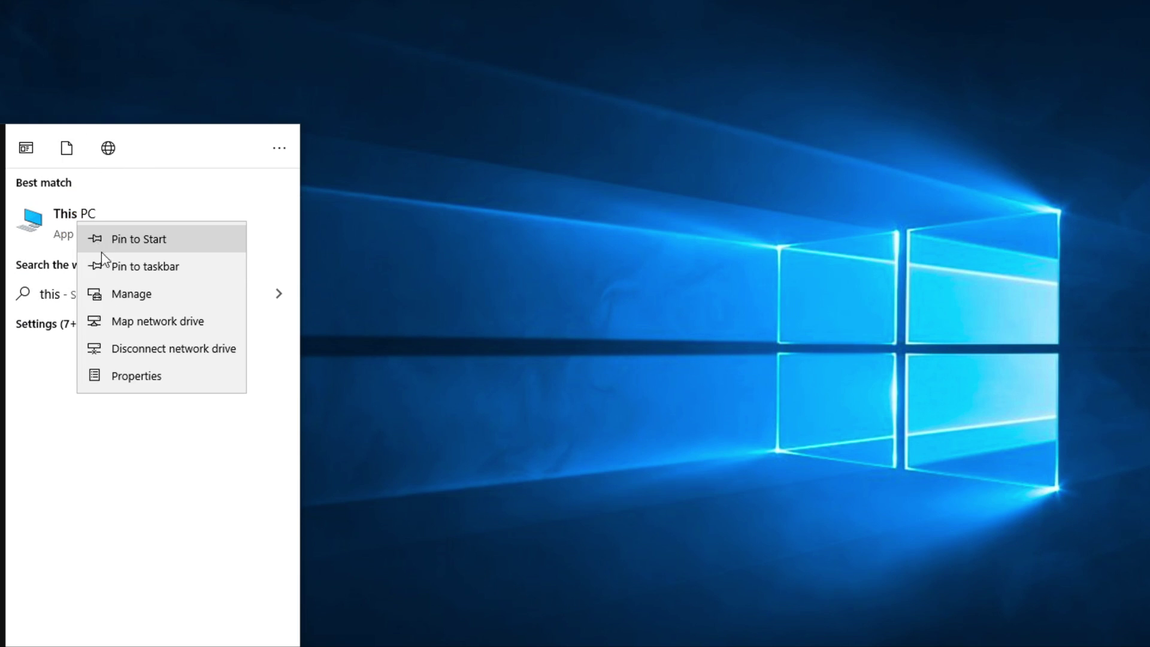
{"action": "left_click", "coordinate": [132, 378]}
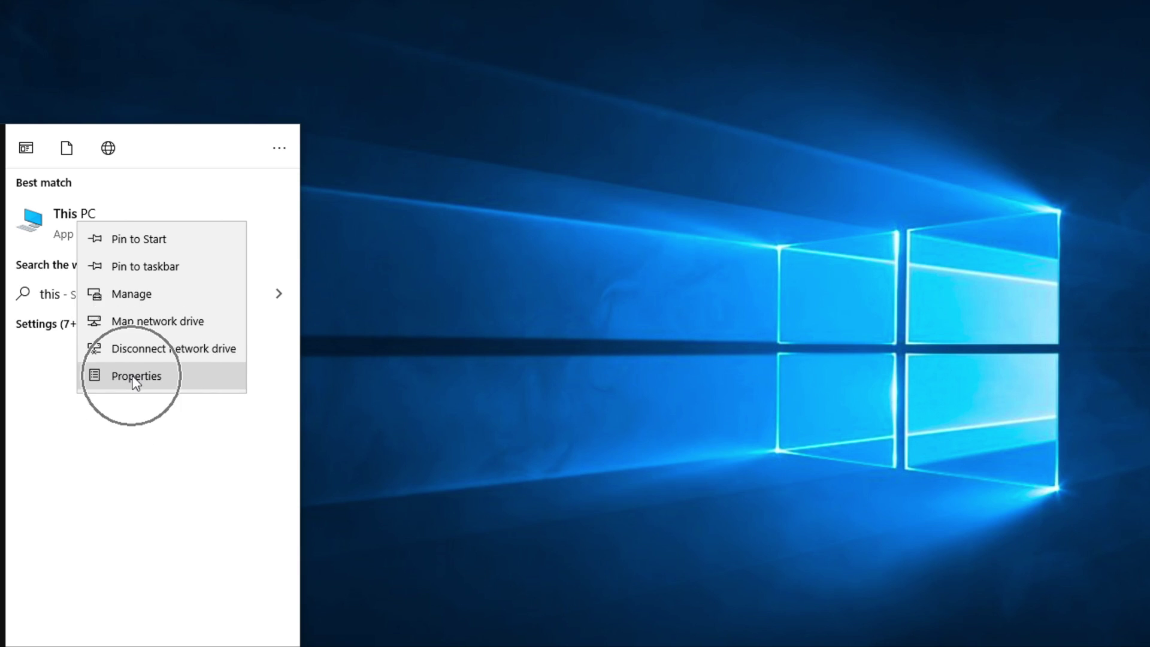
{"action": "left_click", "coordinate": [134, 378]}
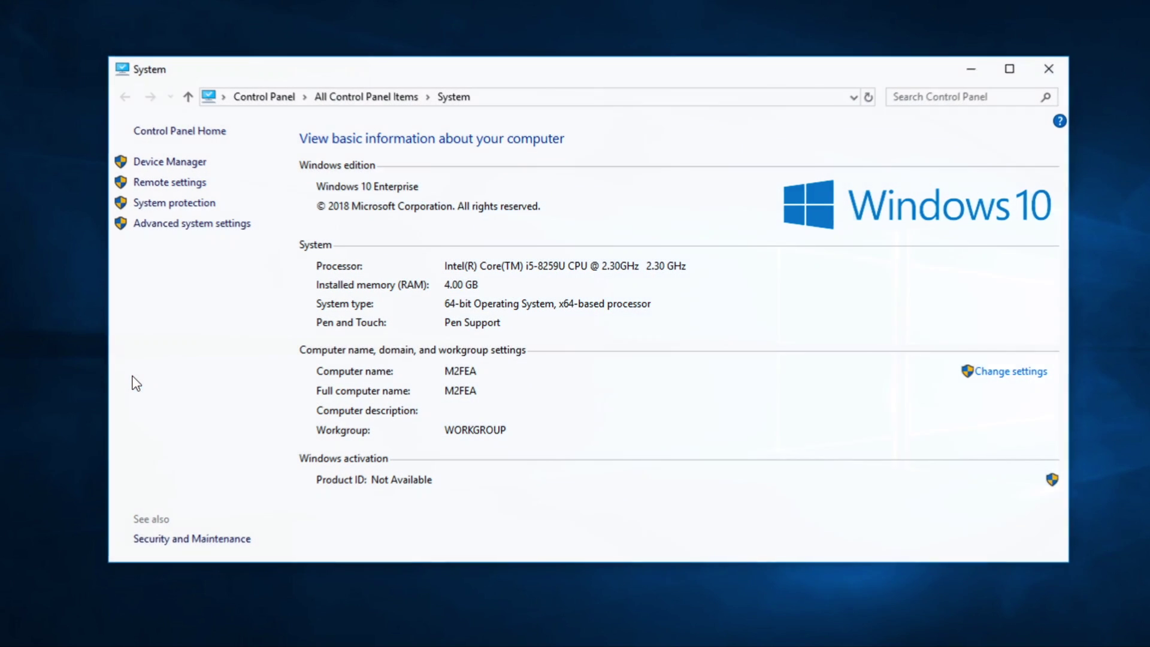
- Open Advanced system settings, then the Environment Variables dialog from the Advanced tab
{"action": "left_click", "coordinate": [174, 229]}
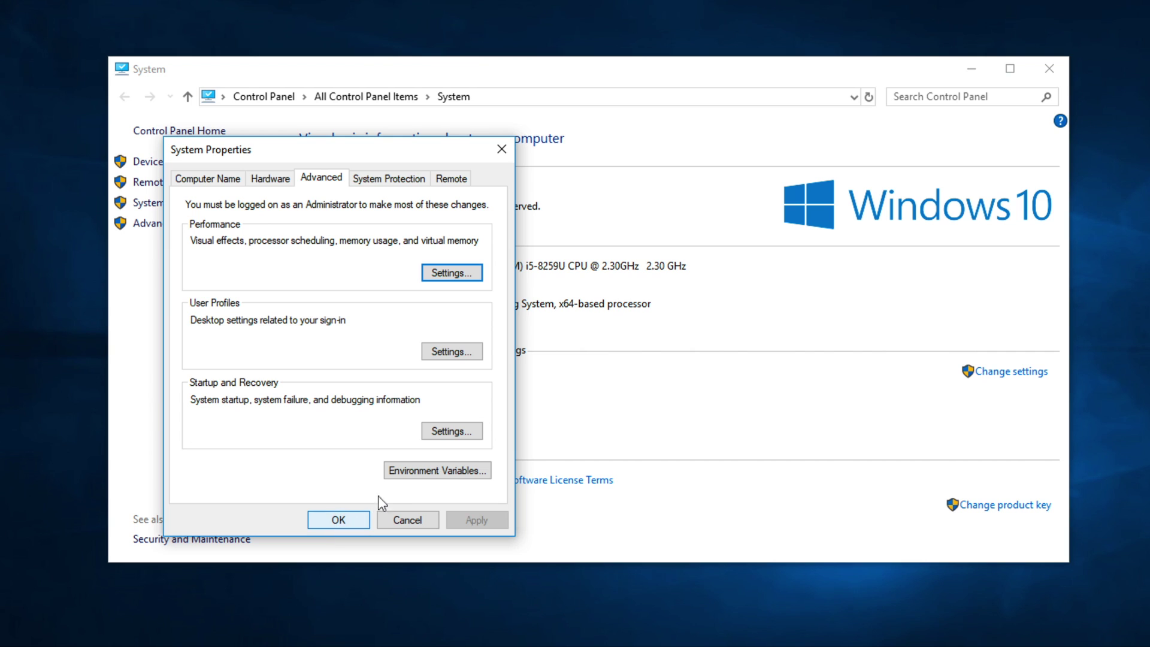
{"action": "left_click", "coordinate": [436, 472]}
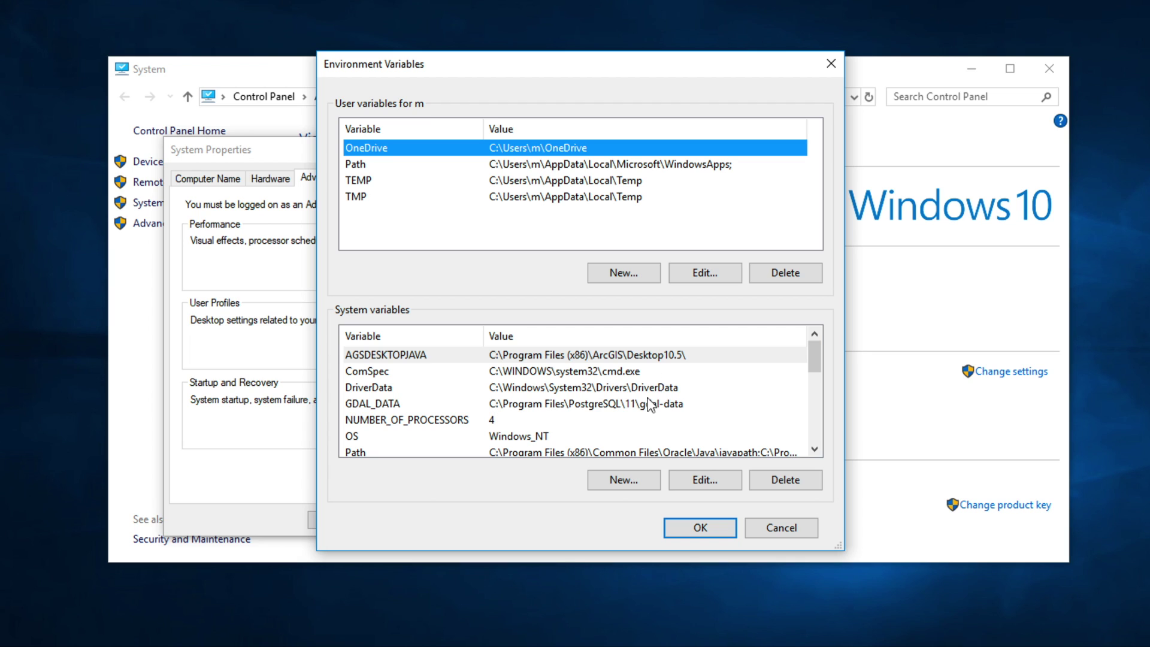
- Create system variable JAVA_HOME set to C:\Program Files (x86)\Java\jre1.8.0_221 and confirm all dialogs
{"action": "left_click", "coordinate": [614, 484]}
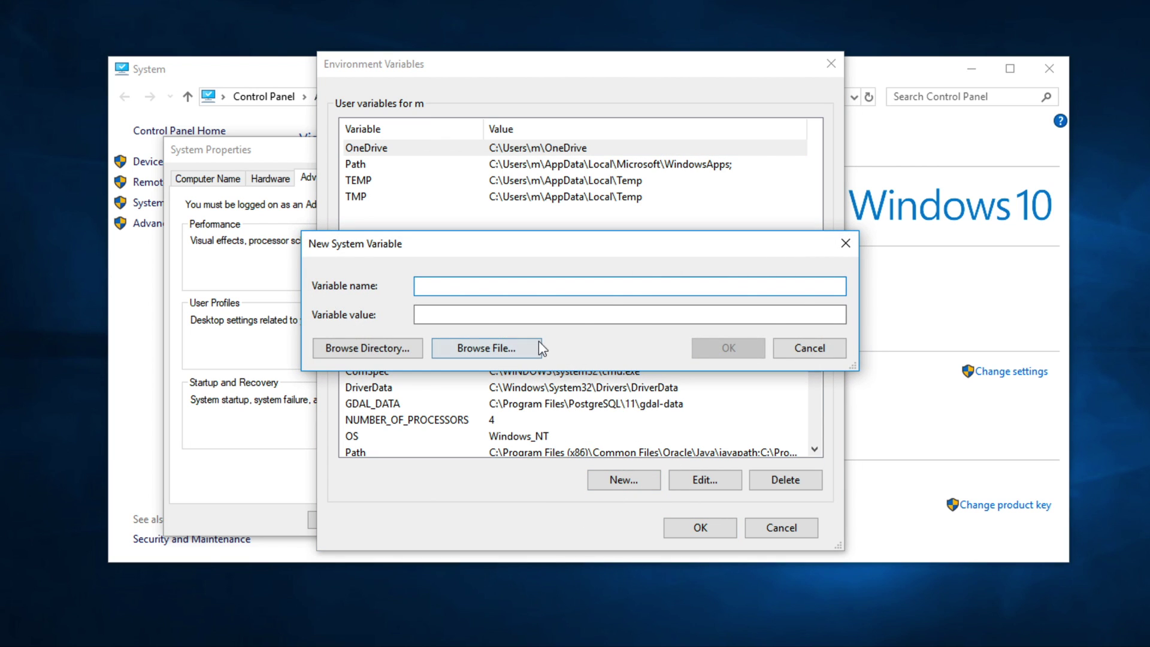
{"action": "type", "text": "JA"}
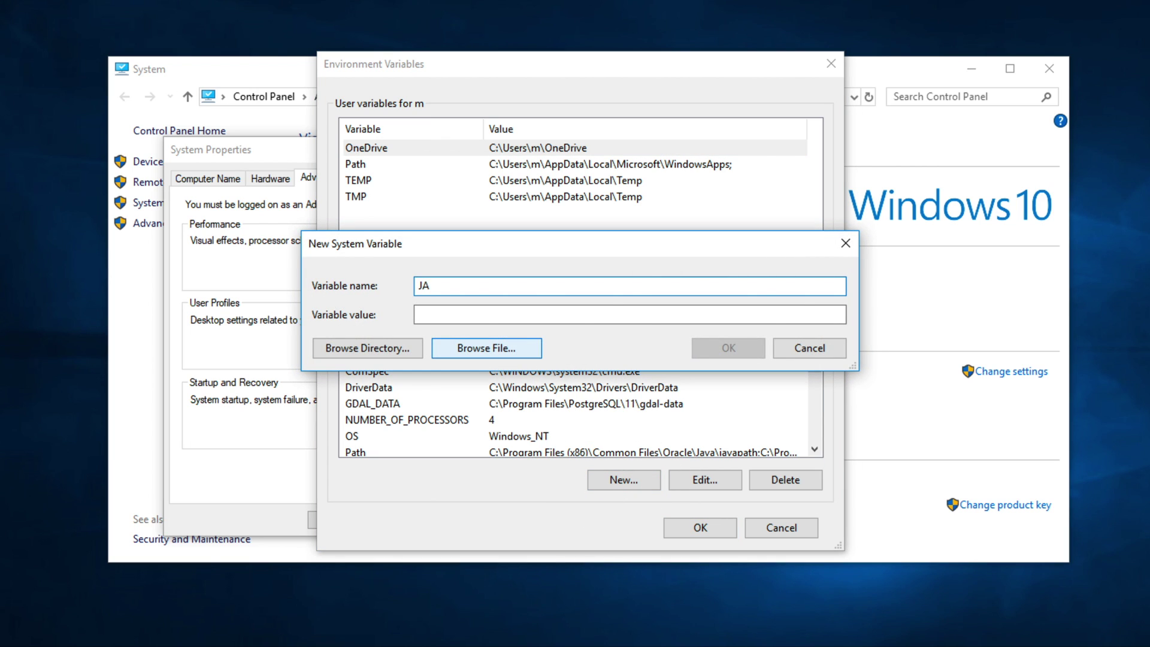
{"action": "type", "text": "VA_HOME"}
{"action": "left_click", "coordinate": [517, 314]}
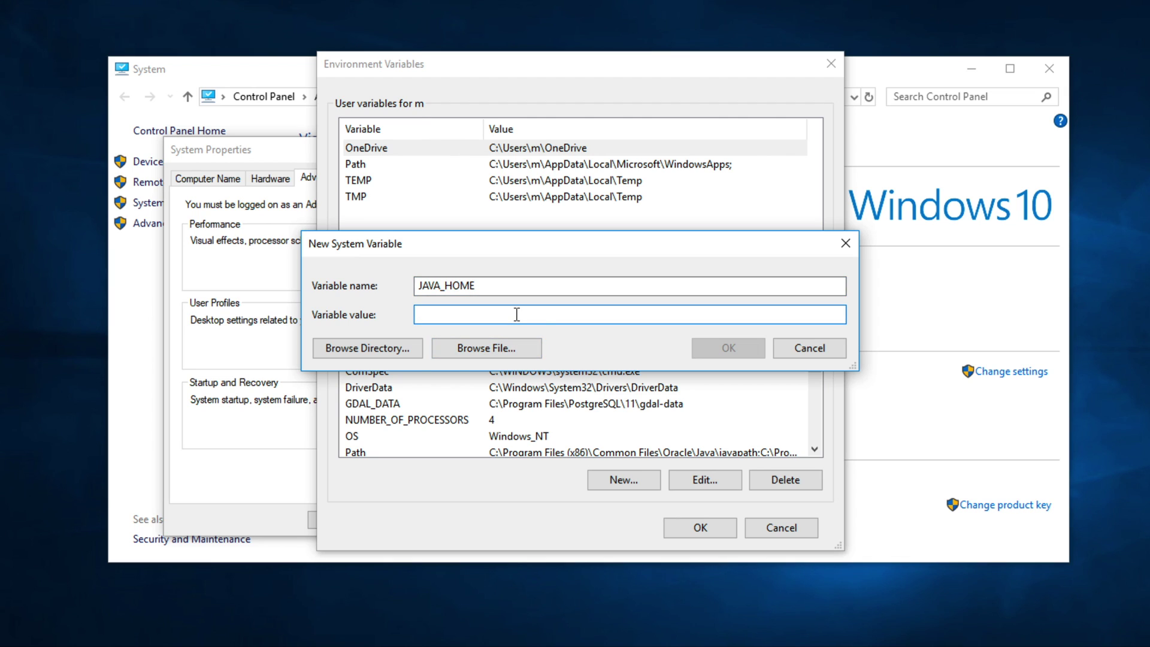
{"action": "type", "text": "C:\\Program Files (x86)\\Java\\jre1.8.0_221"}
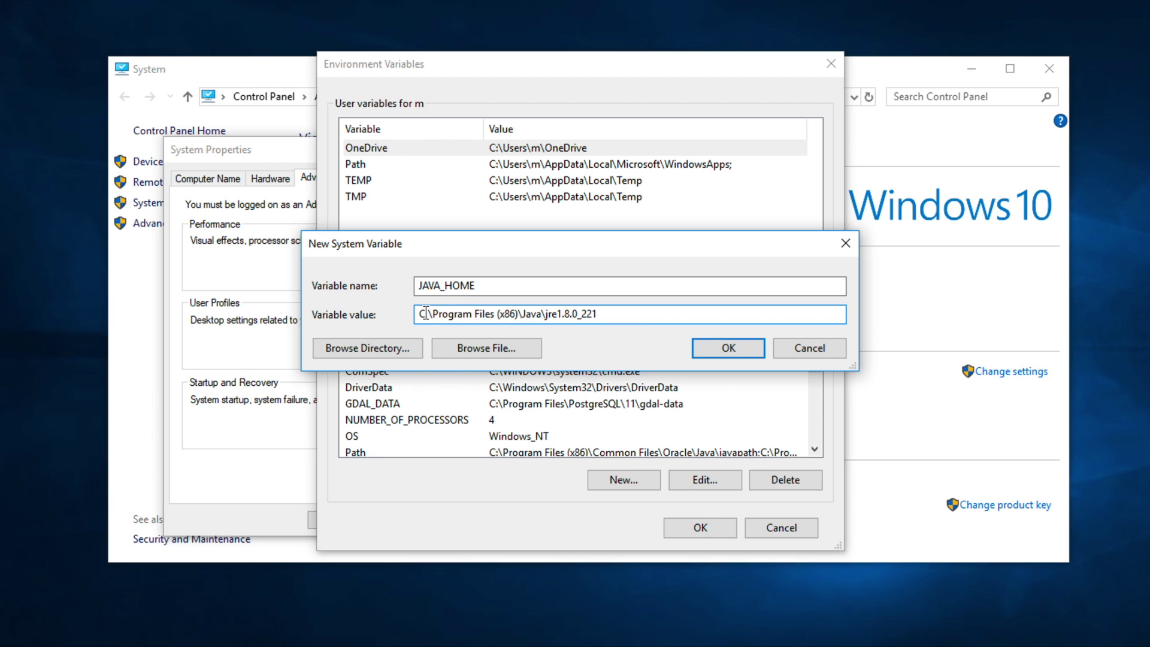
{"action": "left_click_drag", "start_coordinate": [424, 314], "coordinate": [622, 320]}
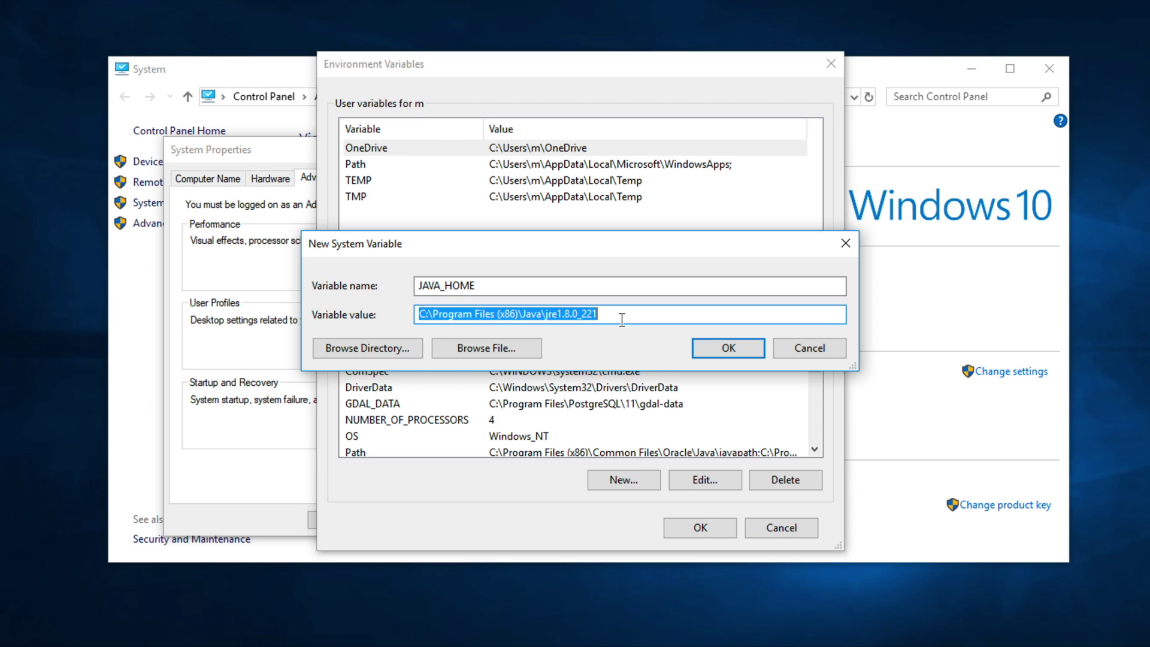
{"action": "left_click", "coordinate": [714, 358]}
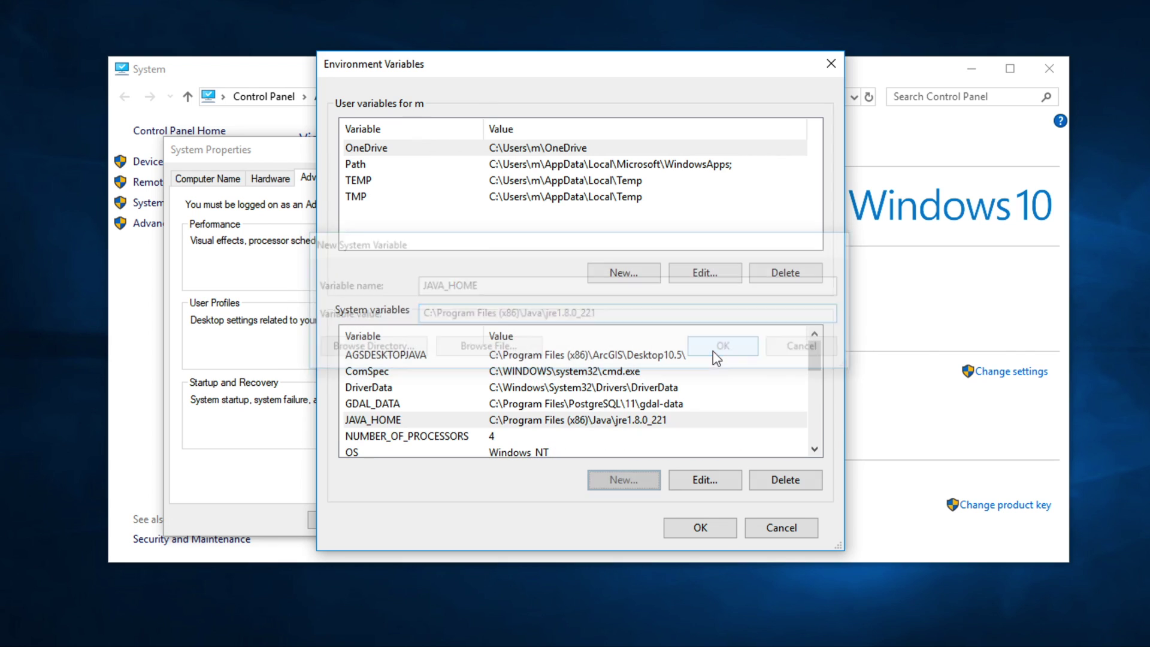
{"action": "left_click", "coordinate": [697, 529]}
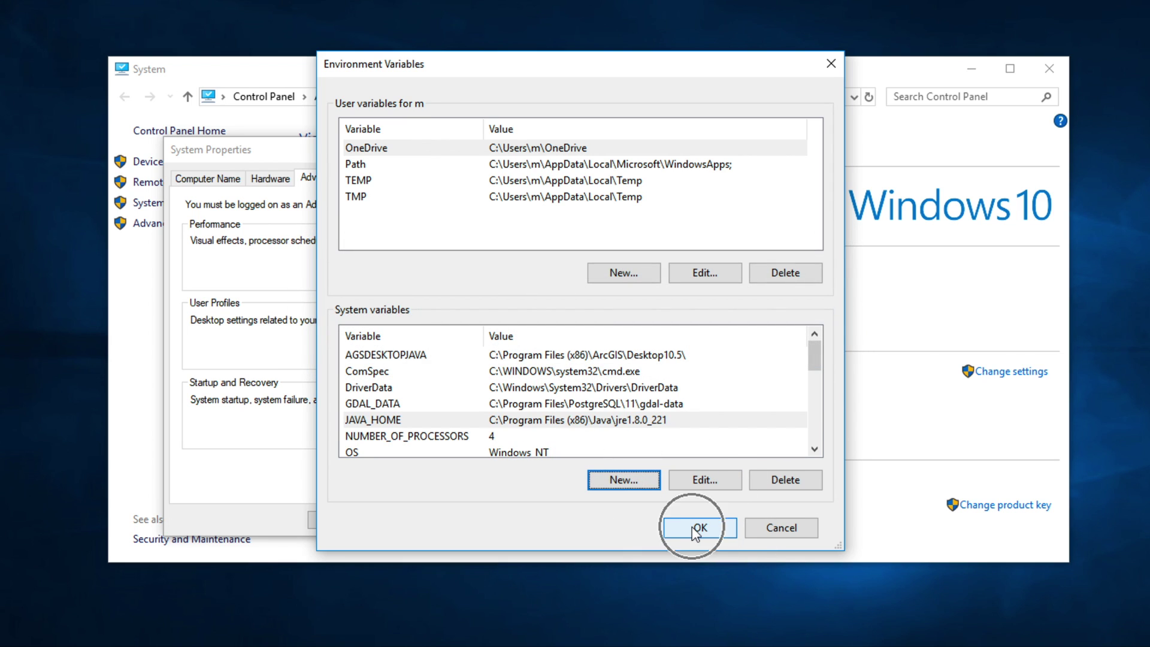
{"action": "left_click", "coordinate": [340, 521]}
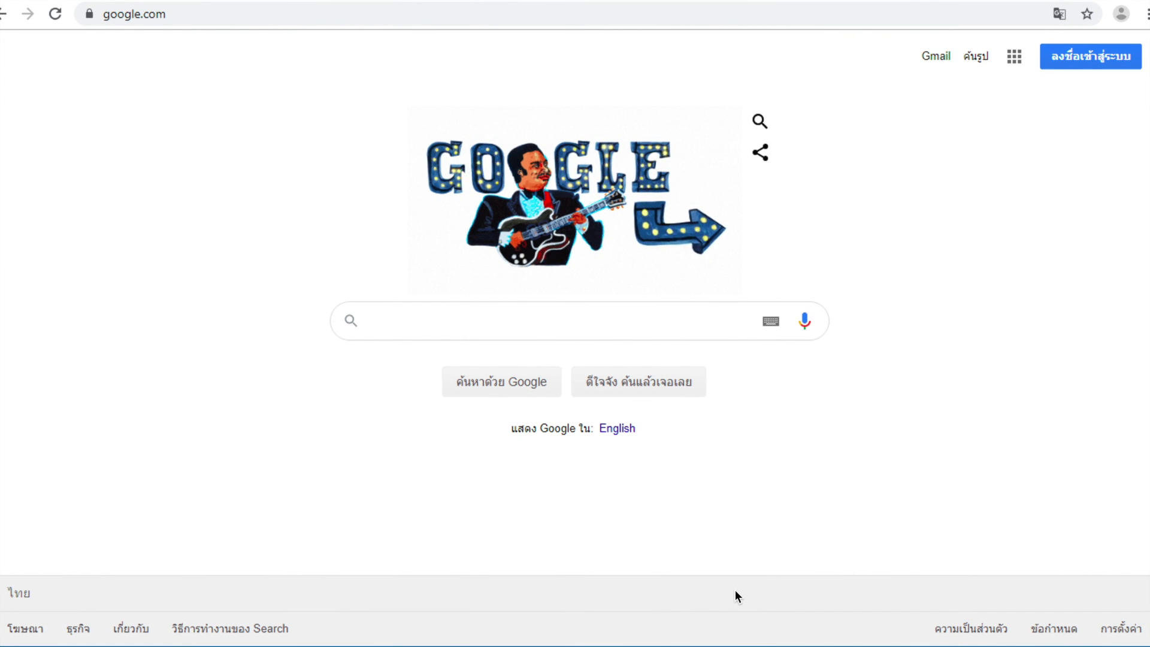
- Search Google for 'geoserver download' using the autocomplete suggestion
{"action": "left_click", "coordinate": [460, 318]}
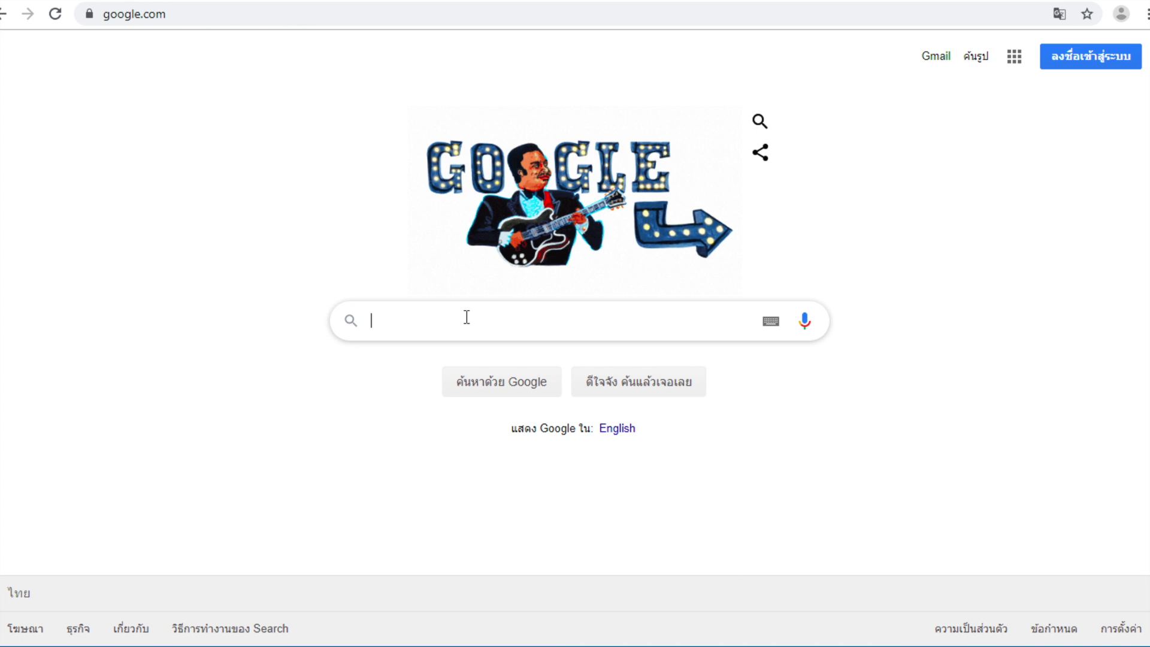
{"action": "type", "text": "geoserver"}
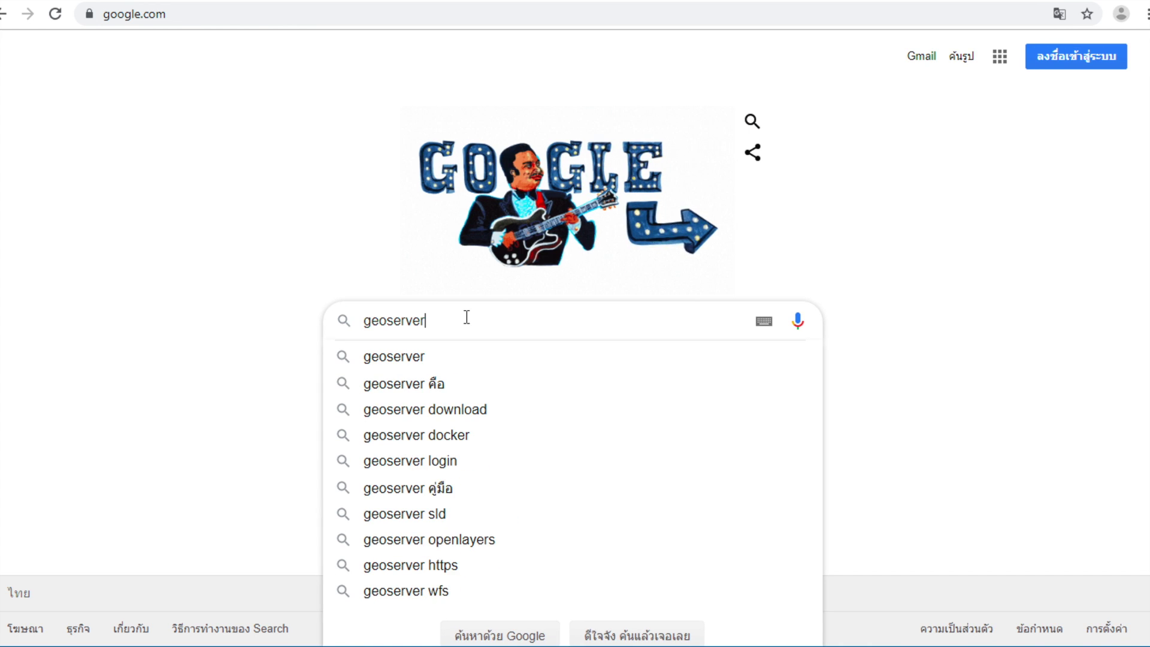
{"action": "type", "text": " d"}
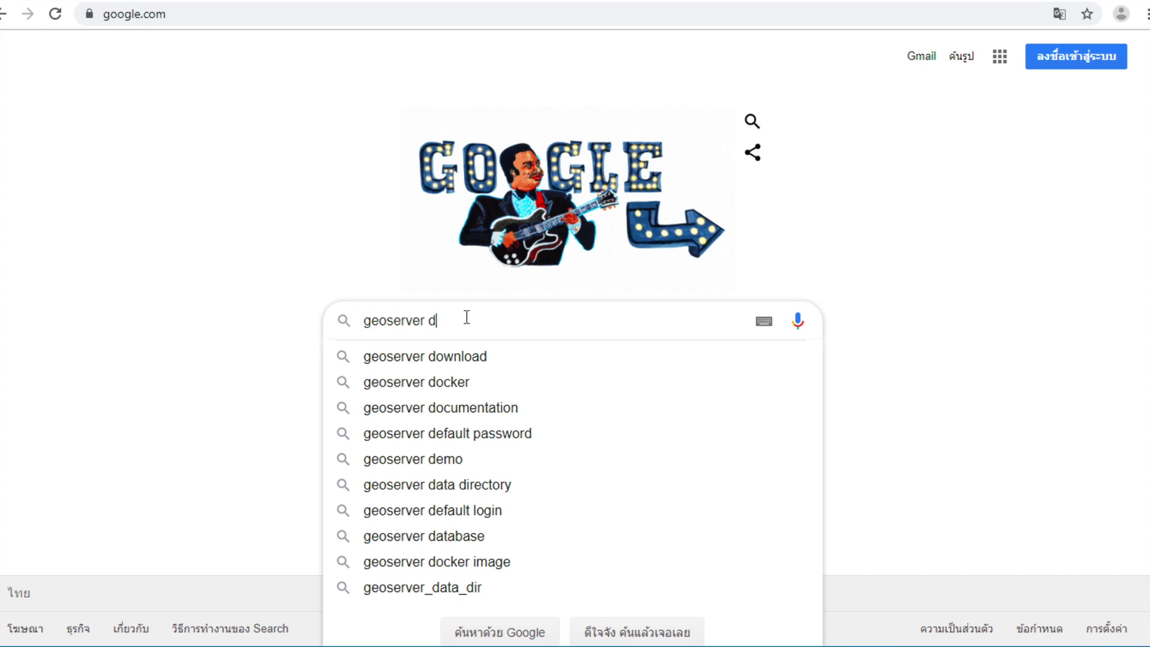
{"action": "key", "text": "Down"}
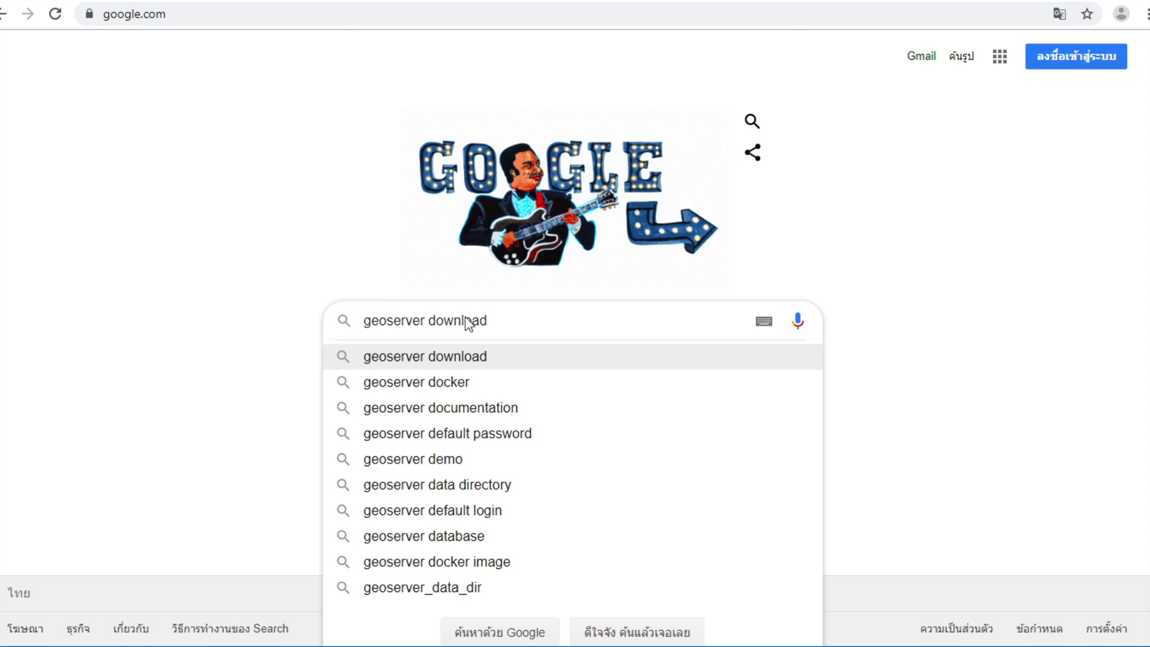
{"action": "key", "text": "Return"}
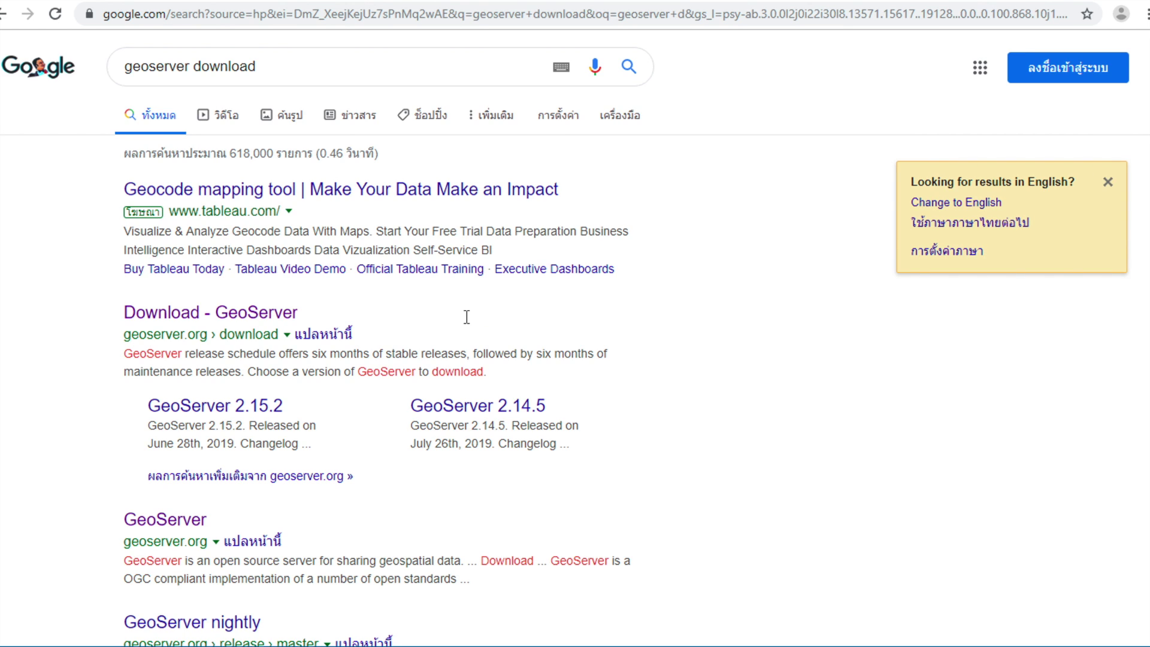
- Open the GeoServer 2.15.1 release page and download the Windows Installer geoserver-2.15.1.exe
{"action": "left_click", "coordinate": [260, 320]}
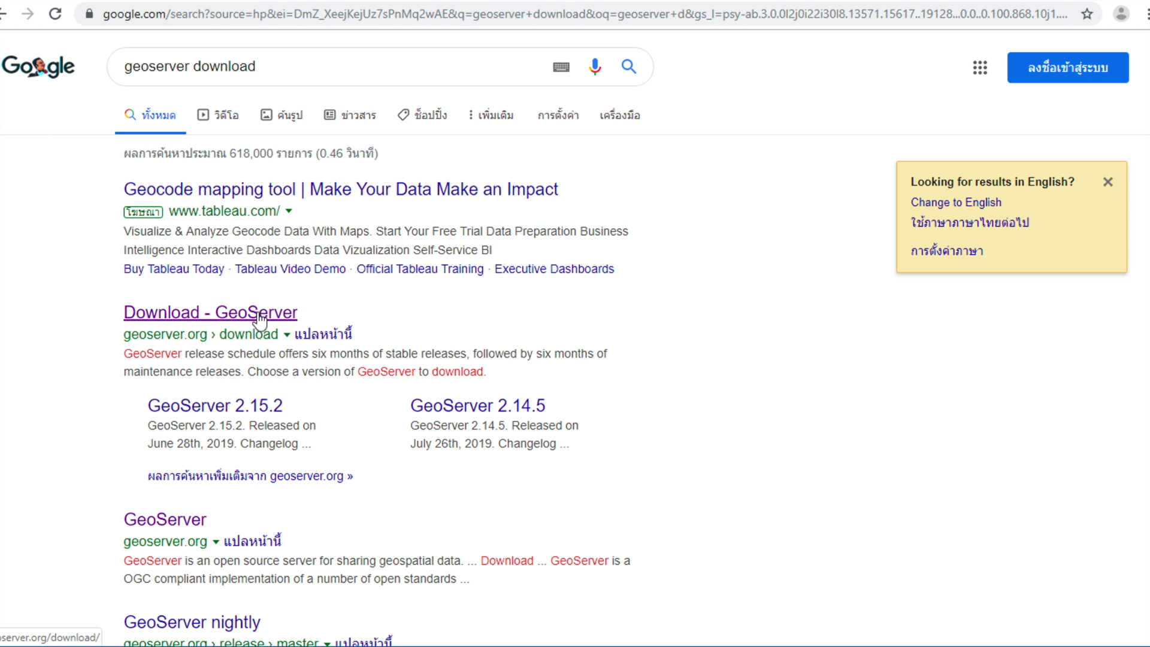
{"action": "left_click", "coordinate": [260, 315]}
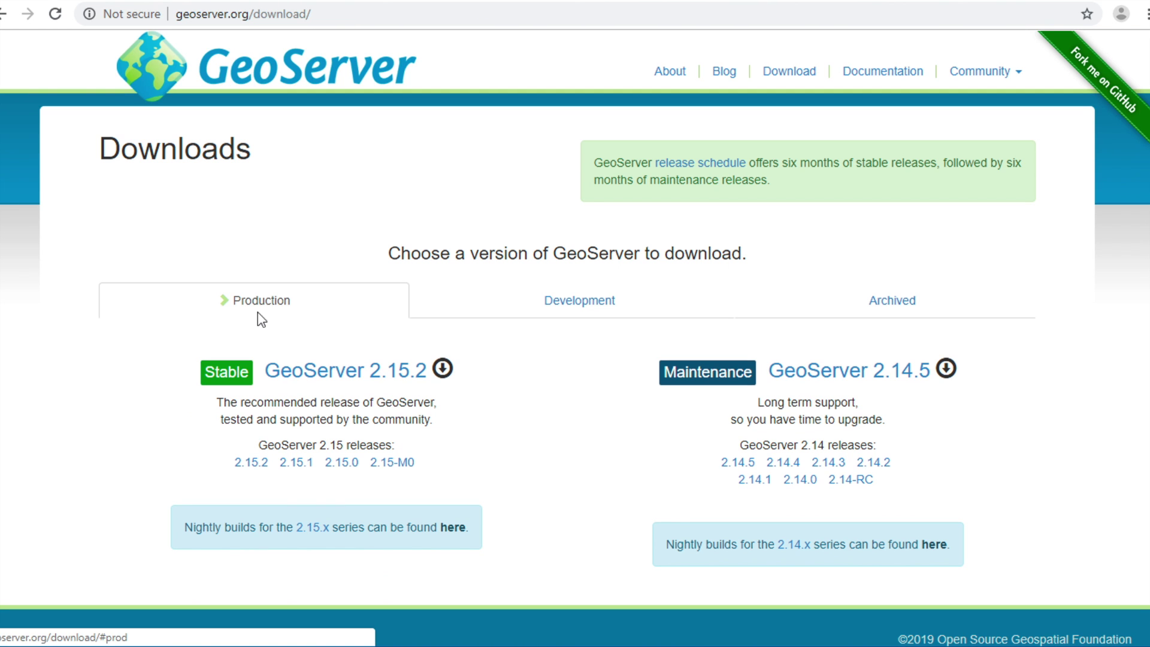
{"action": "left_click", "coordinate": [296, 462]}
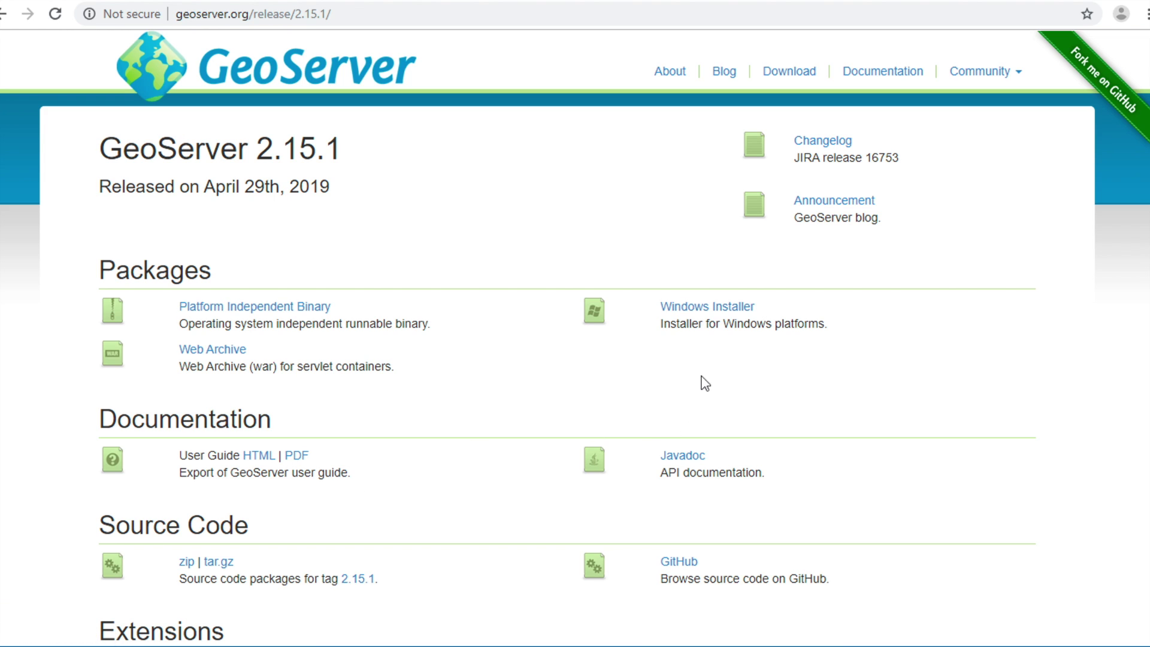
{"action": "left_click", "coordinate": [689, 310]}
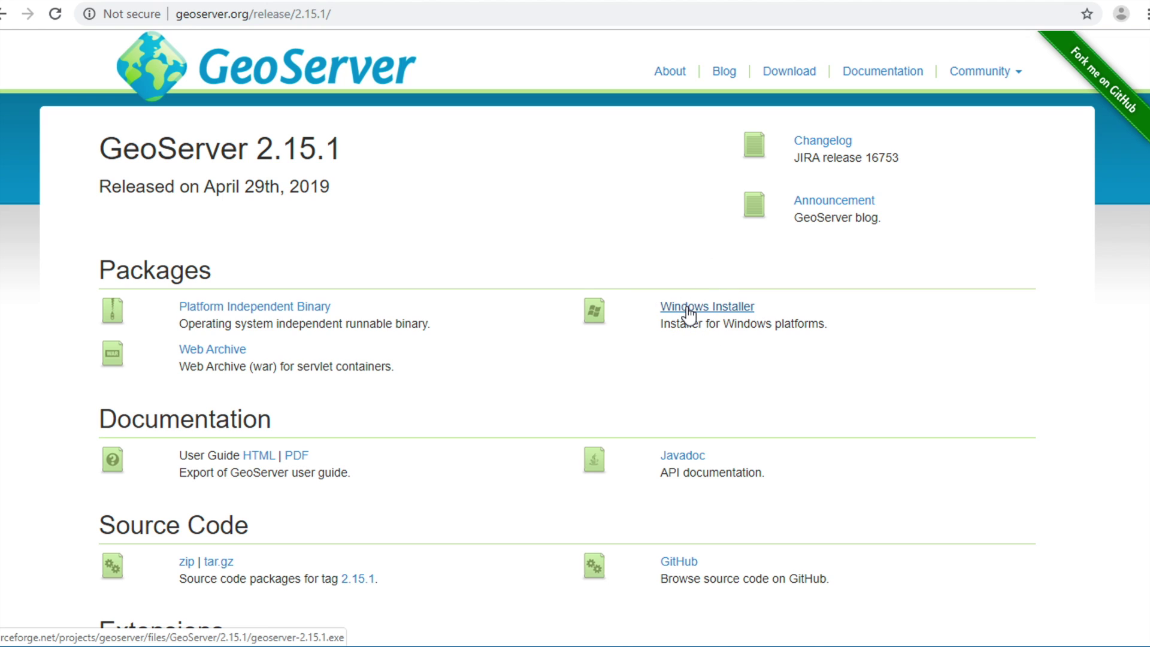
{"action": "left_click", "coordinate": [688, 311]}
{"action": "left_click", "coordinate": [688, 310]}
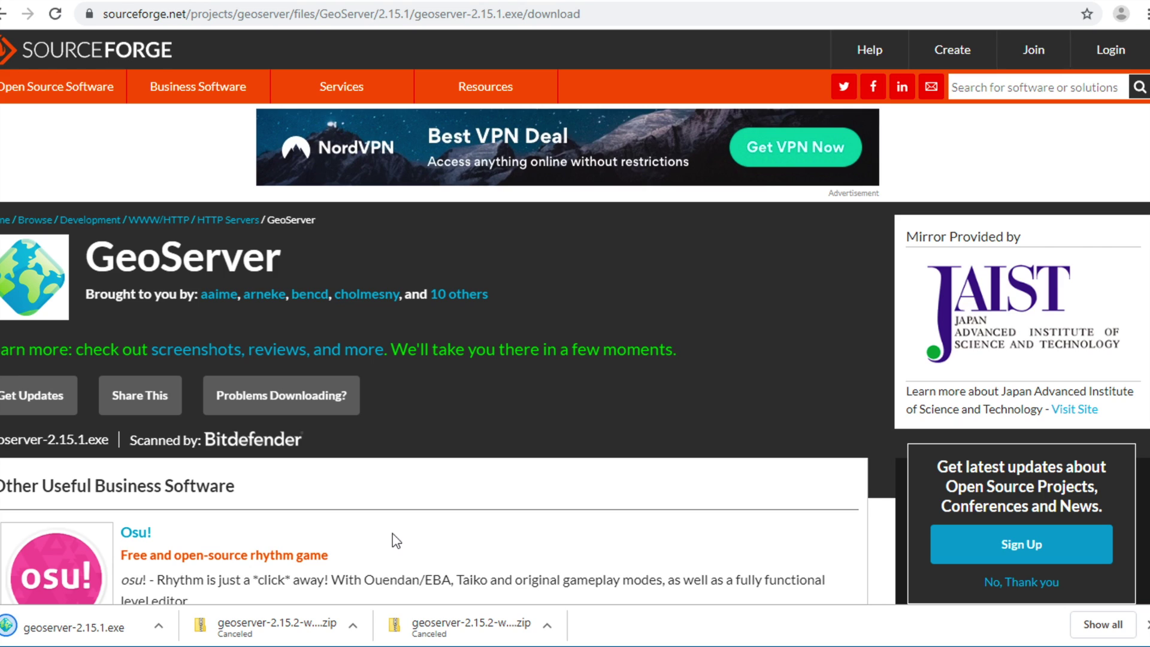
- Run geoserver-2.15.1.exe from the downloads bar and approve the User Account Control prompt
{"action": "left_click", "coordinate": [94, 638]}
{"action": "left_click", "coordinate": [94, 638]}
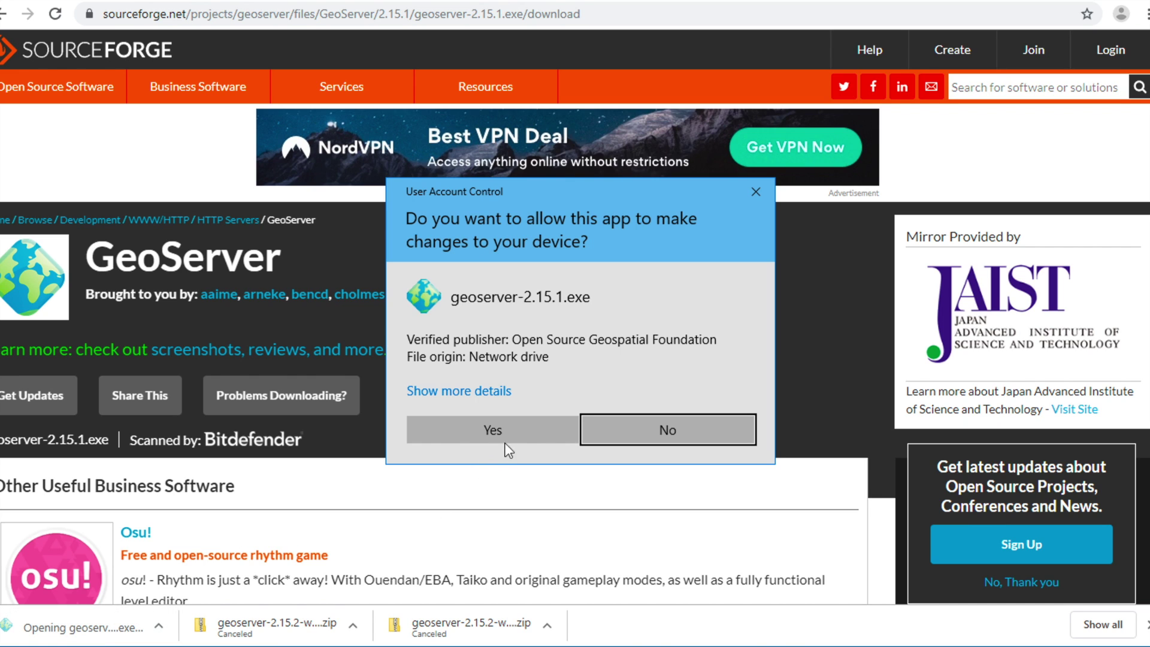
{"action": "left_click", "coordinate": [495, 437]}
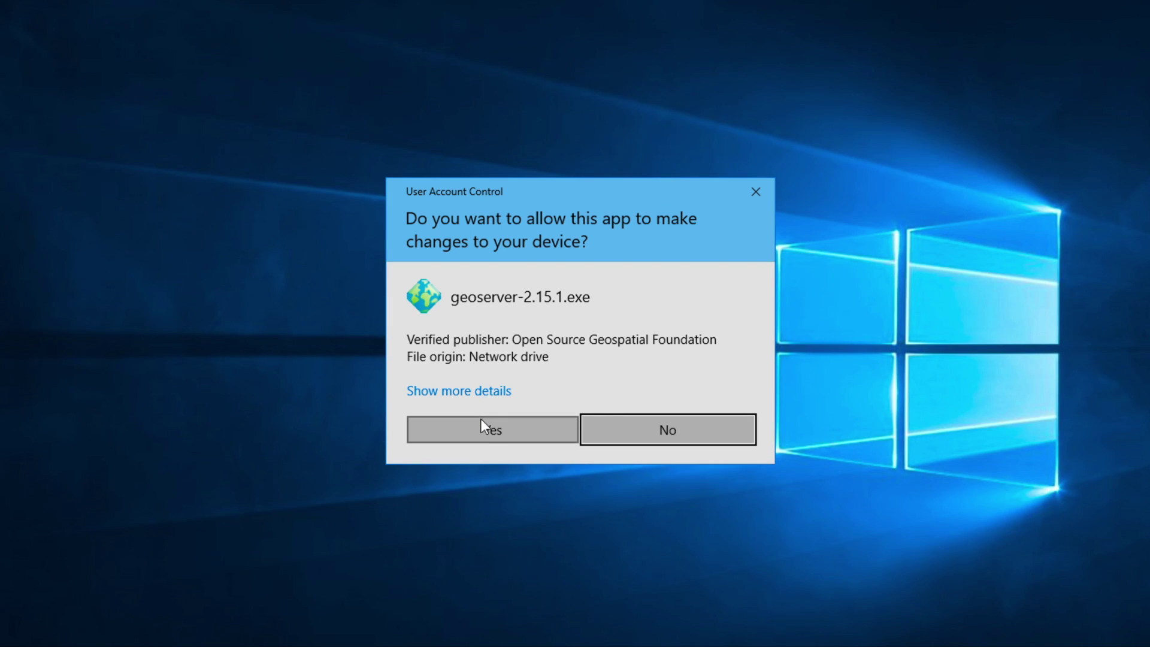
{"action": "left_click", "coordinate": [482, 441]}
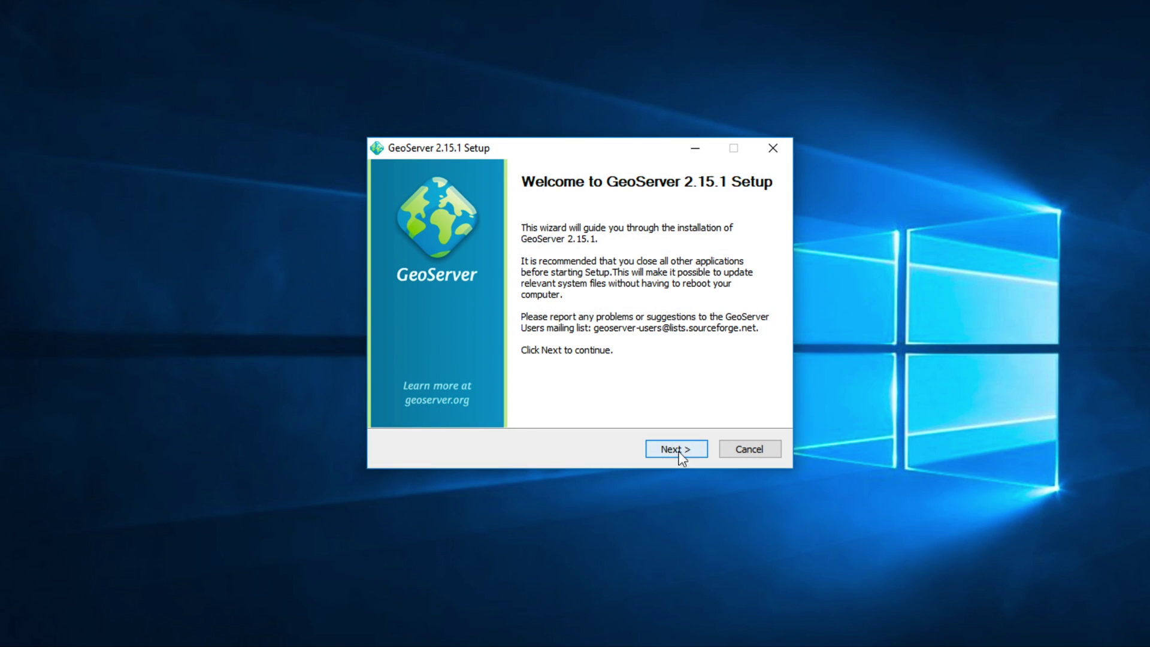
- Accept the GeoServer license and keep the default installation and Start menu folders
{"action": "left_click", "coordinate": [687, 453]}
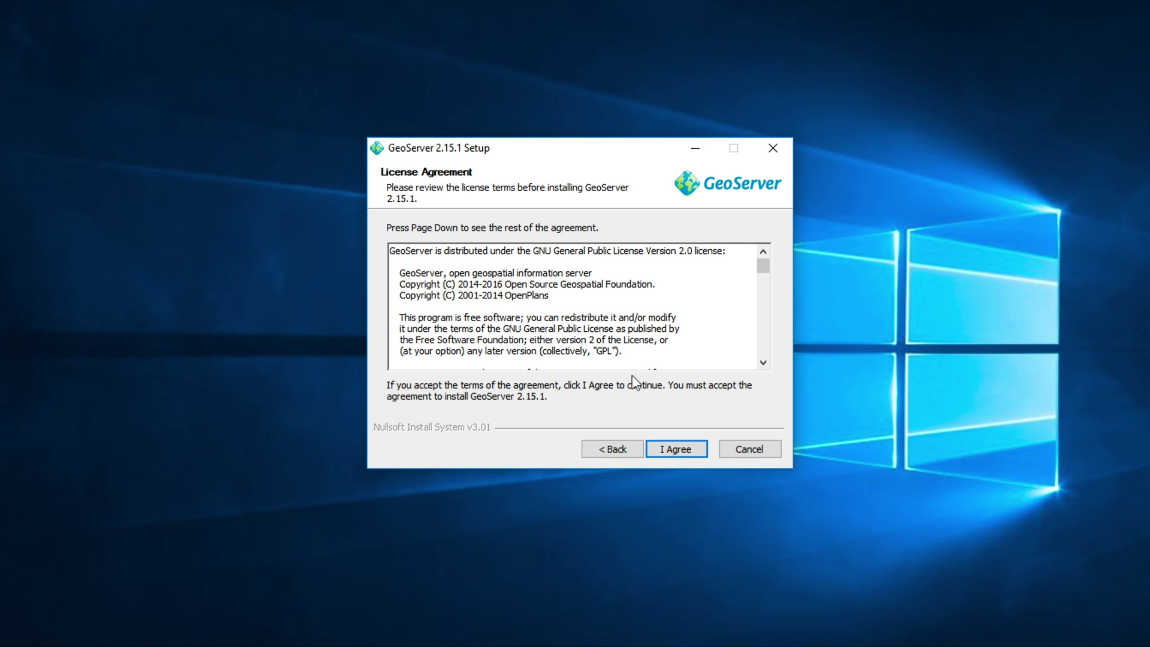
{"action": "left_click", "coordinate": [684, 451]}
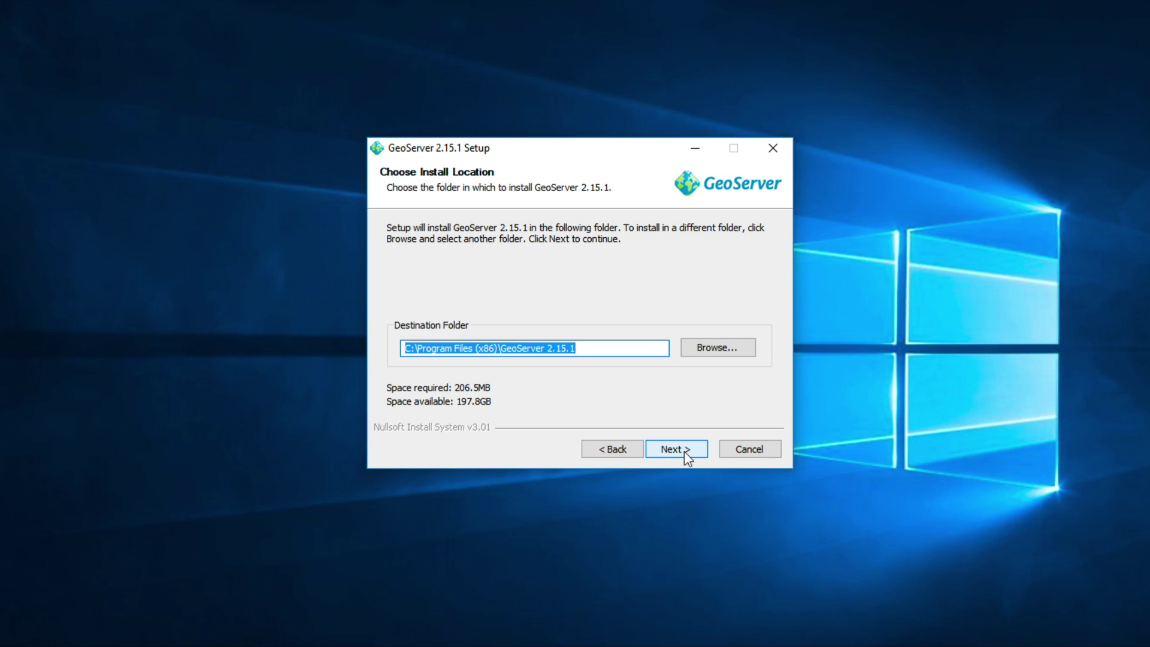
{"action": "left_click", "coordinate": [684, 451]}
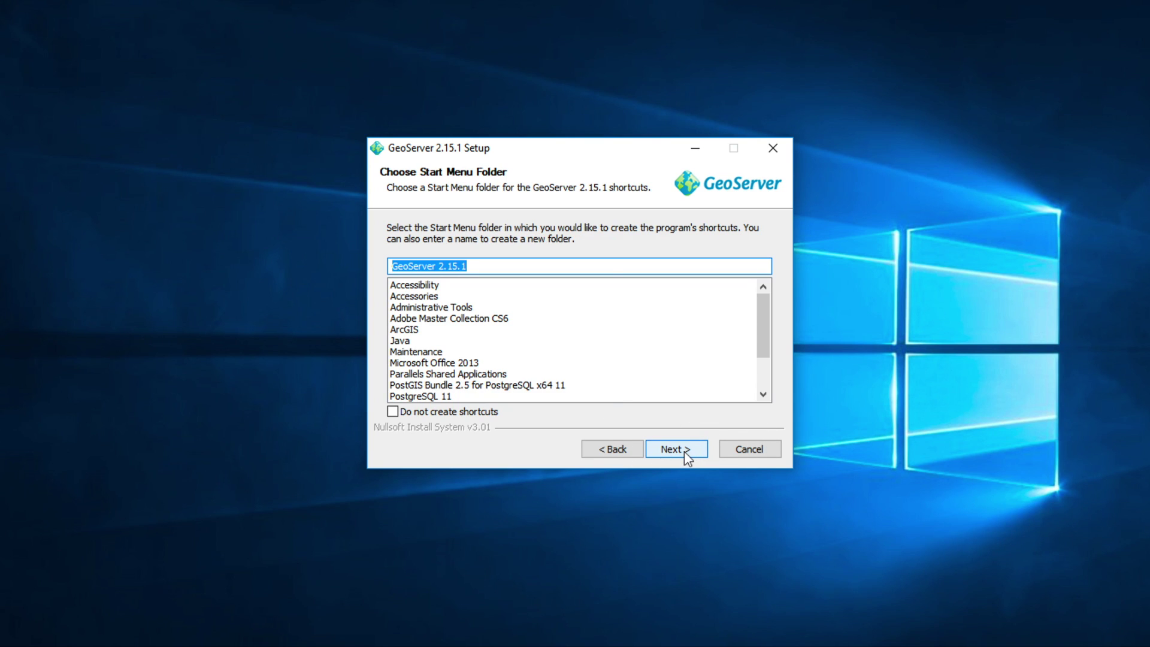
{"action": "left_click", "coordinate": [685, 451]}
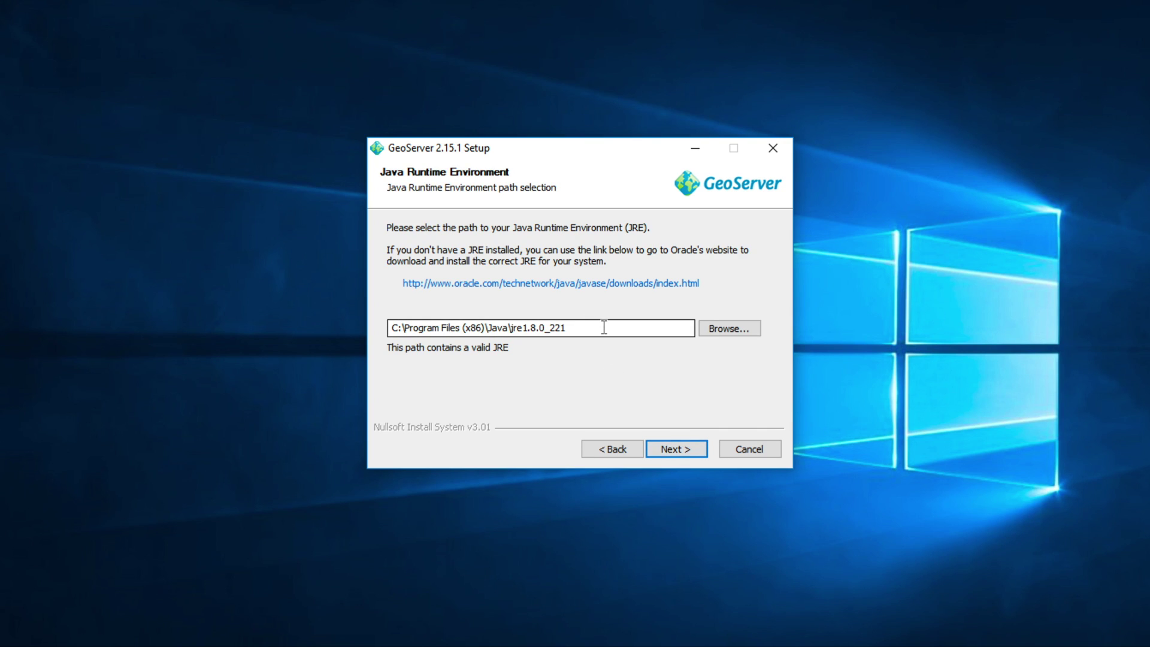
- Accept the detected Java runtime path, default data directory and default administrator credentials
{"action": "left_click_drag", "start_coordinate": [604, 327], "coordinate": [374, 327]}
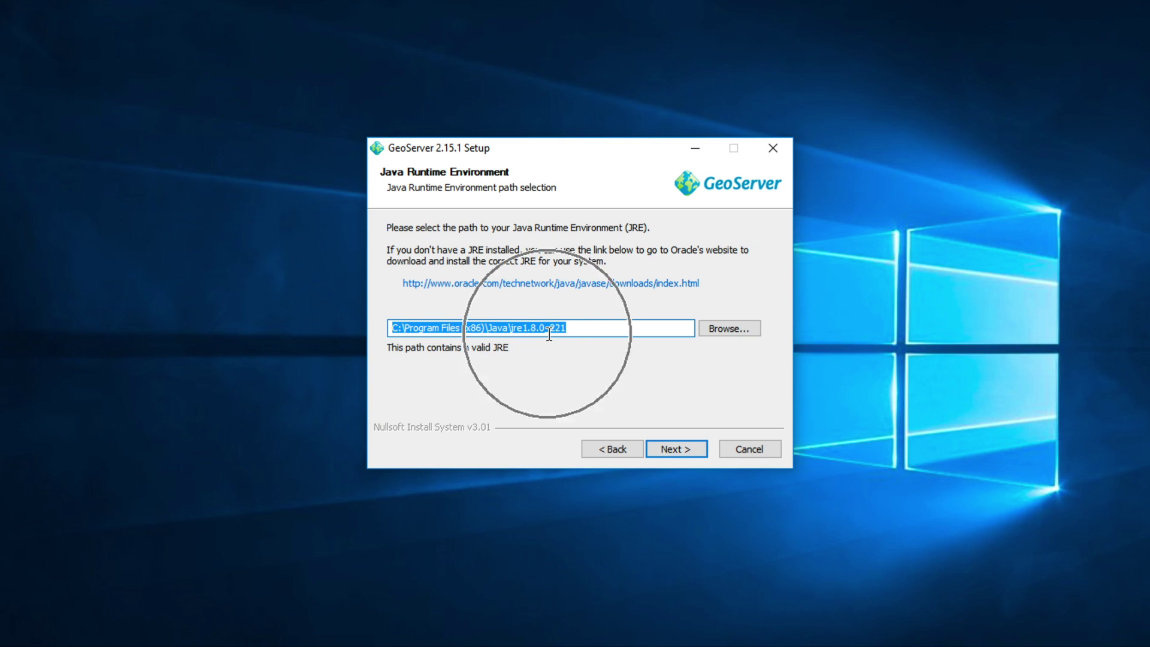
{"action": "left_click", "coordinate": [684, 455]}
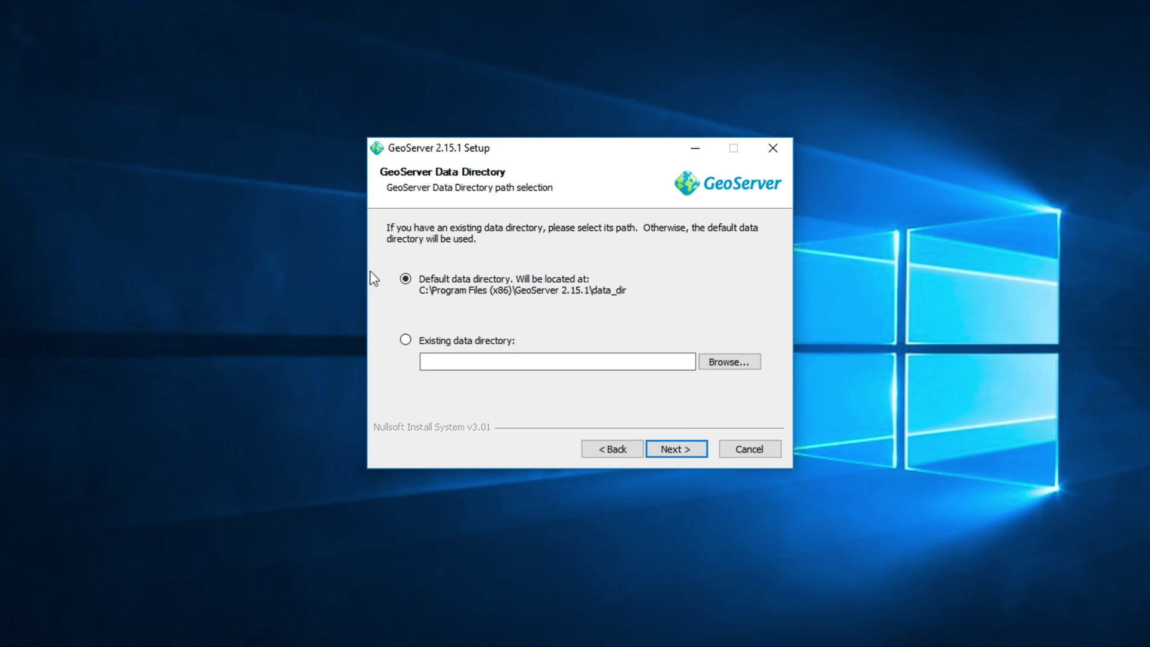
{"action": "left_click", "coordinate": [683, 451]}
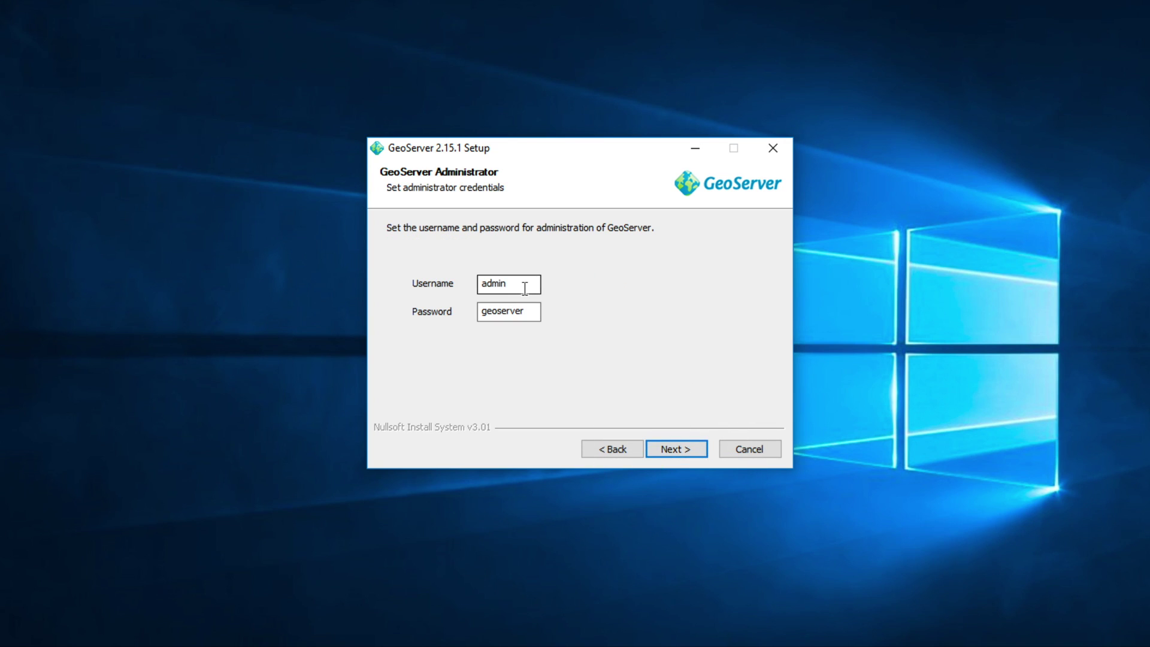
{"action": "double_click", "coordinate": [530, 311]}
{"action": "left_click", "coordinate": [516, 285]}
{"action": "left_click", "coordinate": [682, 454]}
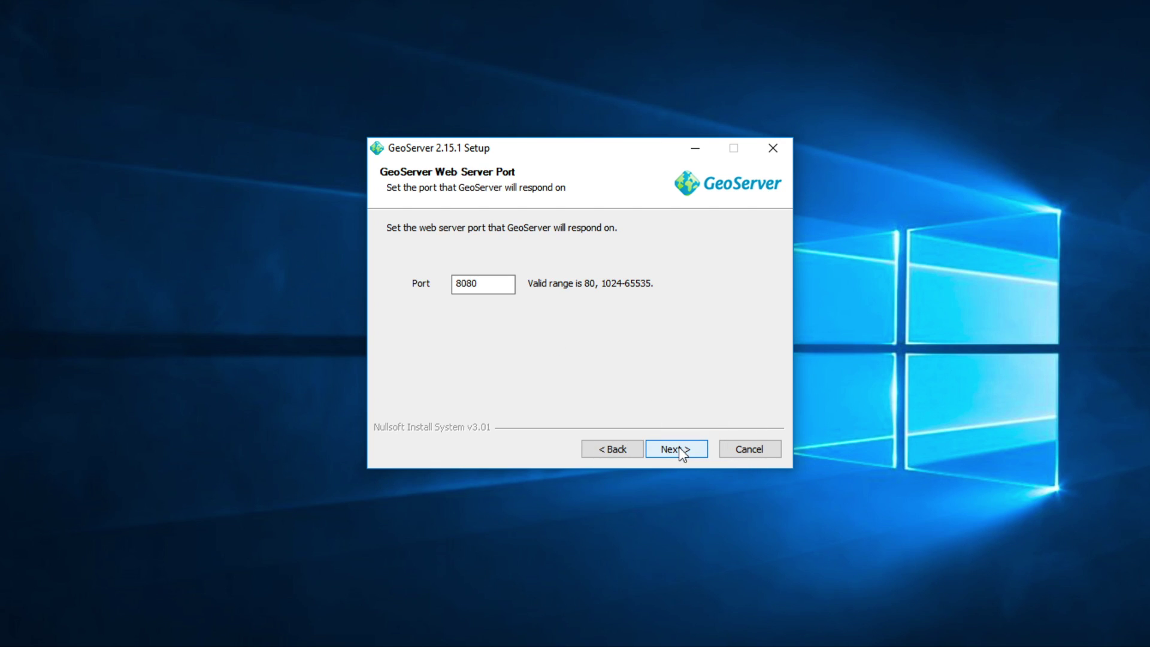
- Set the web server port to 8081 and confirm it
{"action": "left_click", "coordinate": [491, 288]}
{"action": "key", "text": "BackSpace"}
{"action": "type", "text": "1"}
{"action": "left_click_drag", "start_coordinate": [483, 283], "coordinate": [450, 282]}
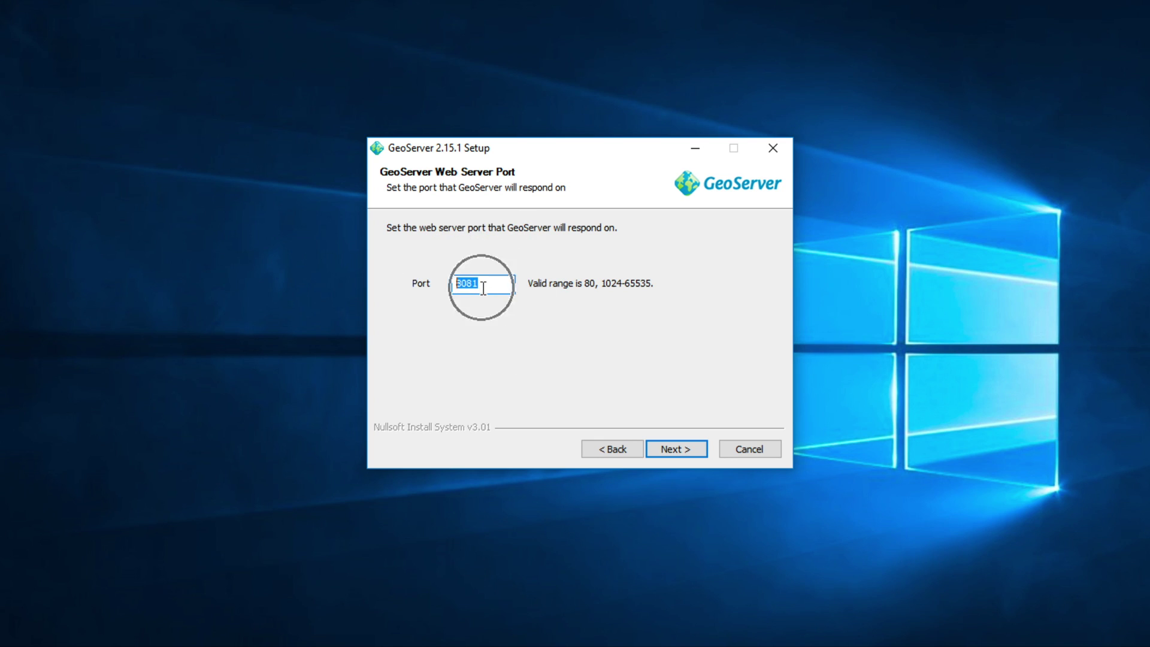
{"action": "left_click", "coordinate": [684, 451]}
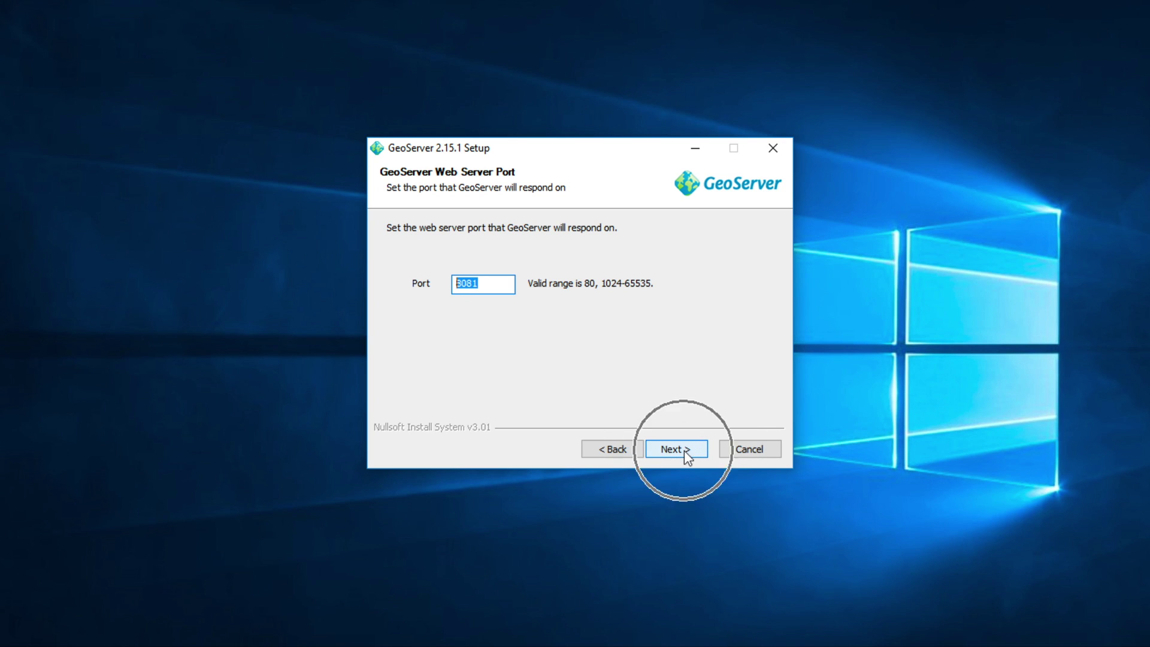
- Keep GeoServer as a manually run server, install it, and finish the setup
{"action": "left_click", "coordinate": [684, 450]}
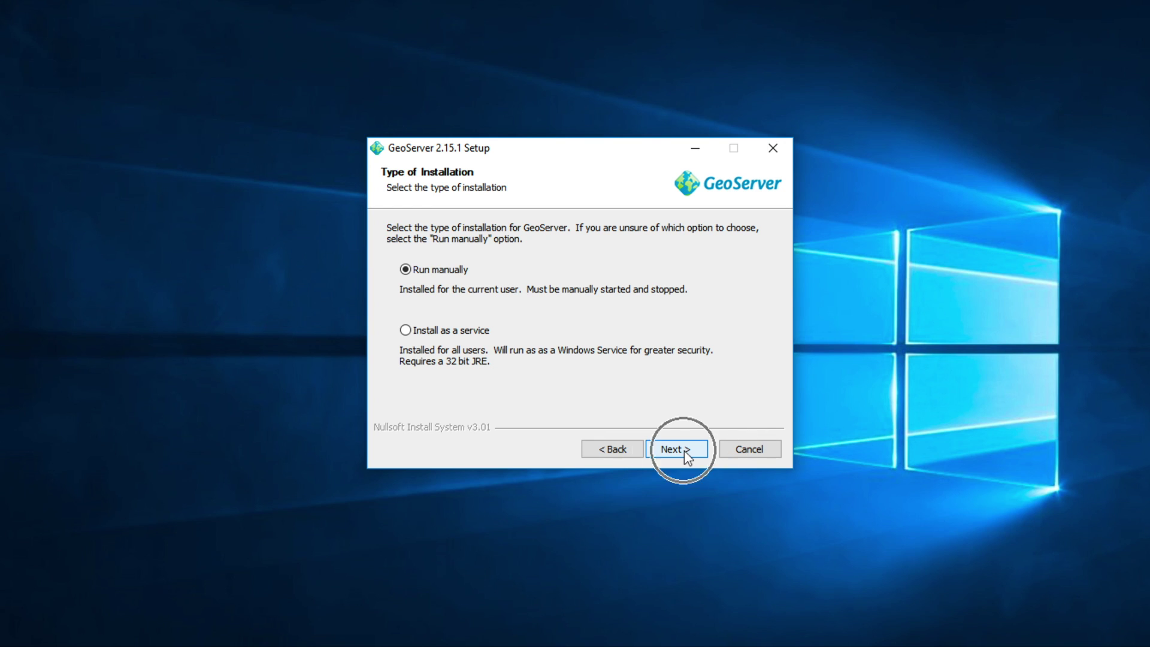
{"action": "left_click", "coordinate": [684, 450]}
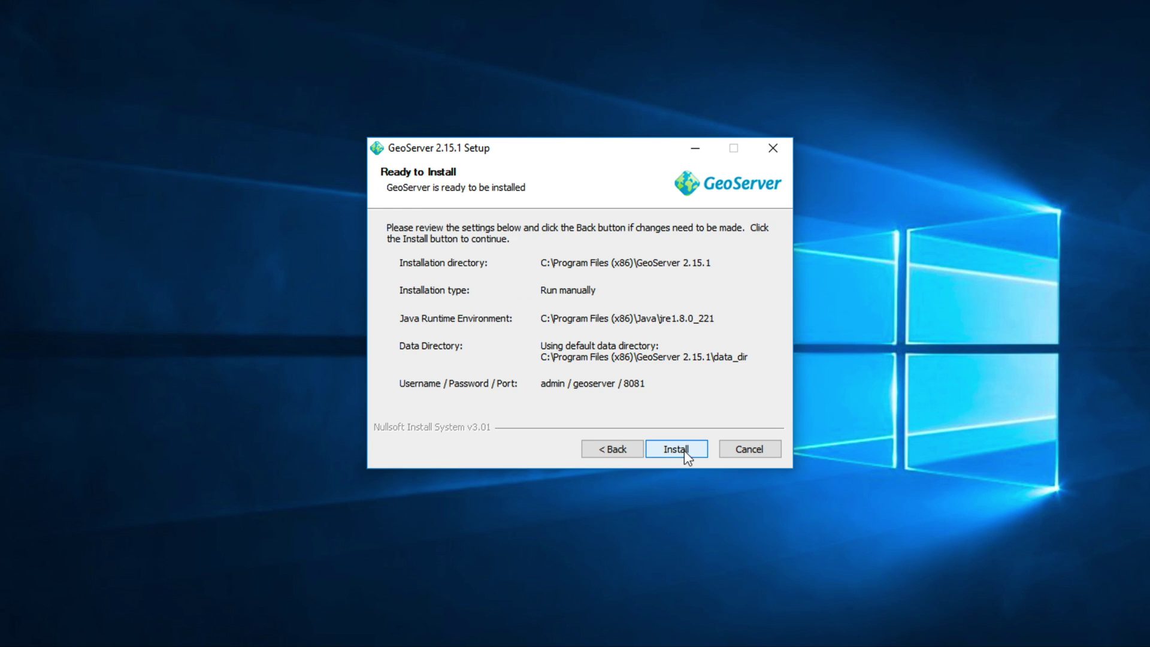
{"action": "left_click", "coordinate": [684, 451]}
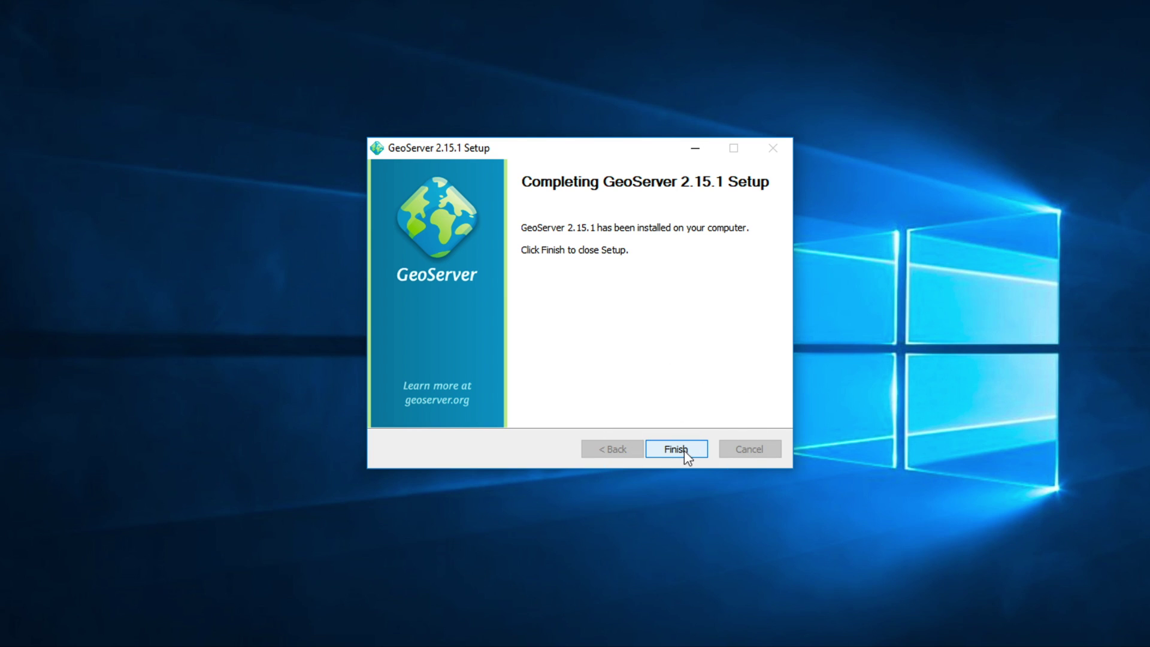
{"action": "left_click", "coordinate": [684, 450]}
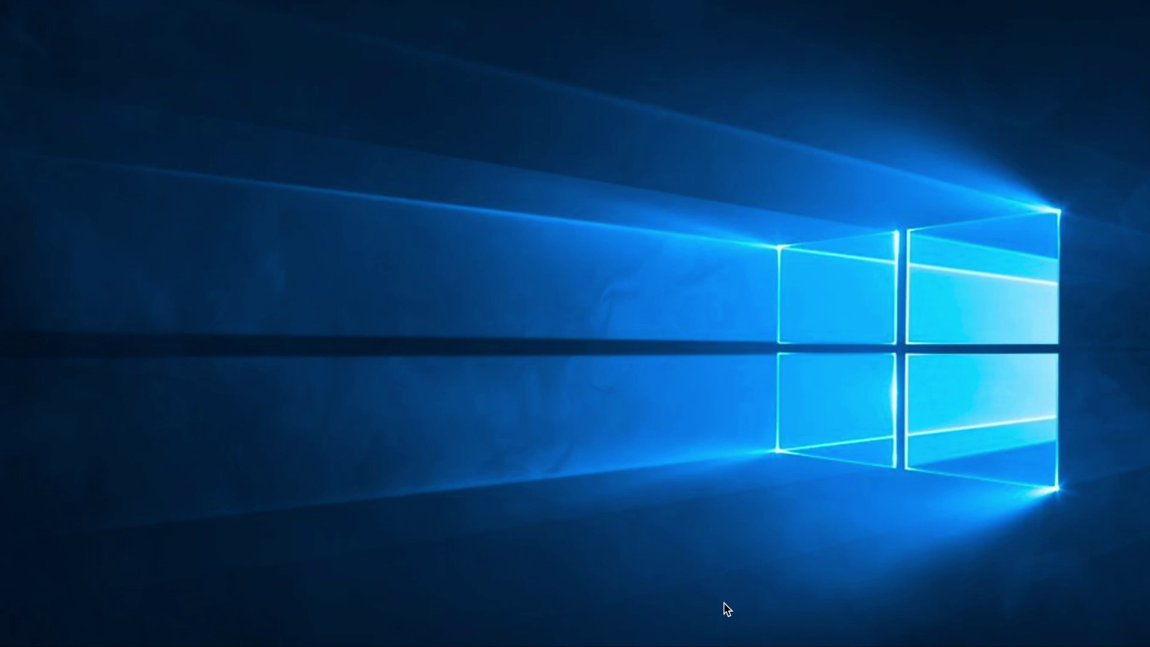
- Search the Start menu for geoserver and launch Start GeoServer
{"action": "left_click", "coordinate": [18, 645]}
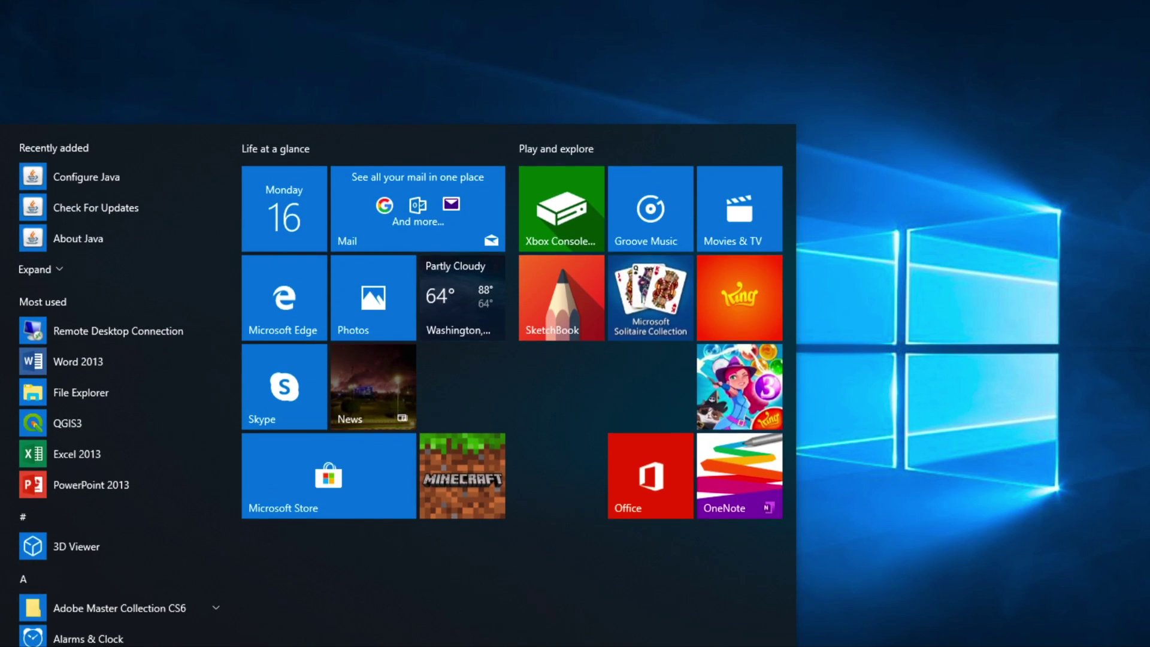
{"action": "type", "text": "geoserver"}
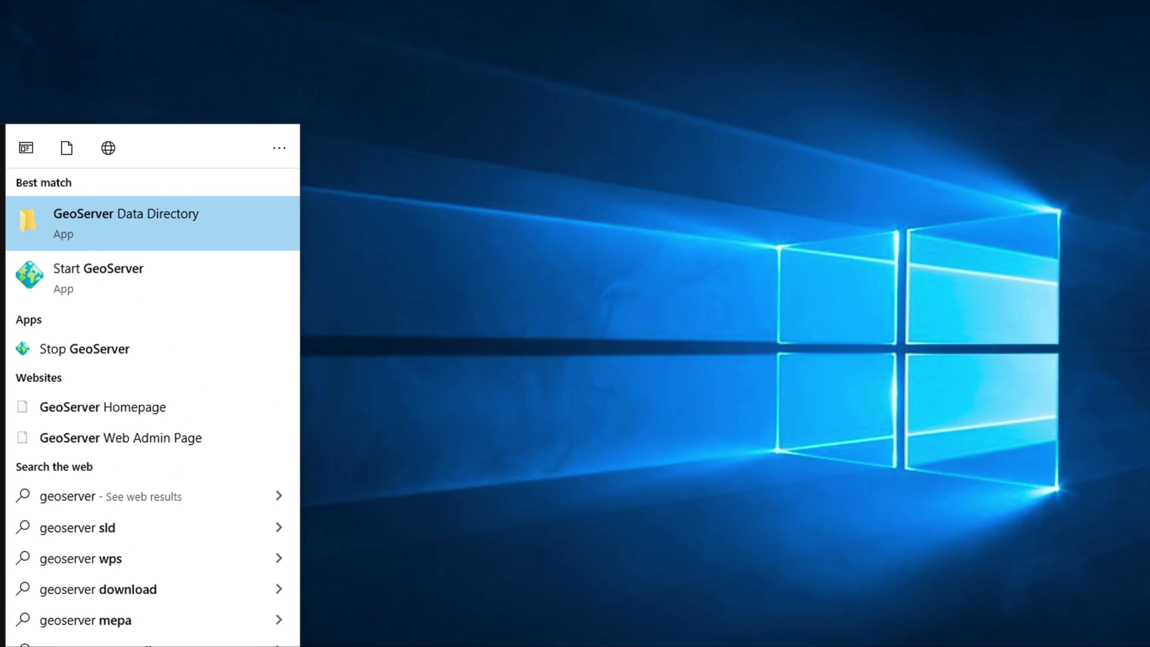
{"action": "key", "text": "Down"}
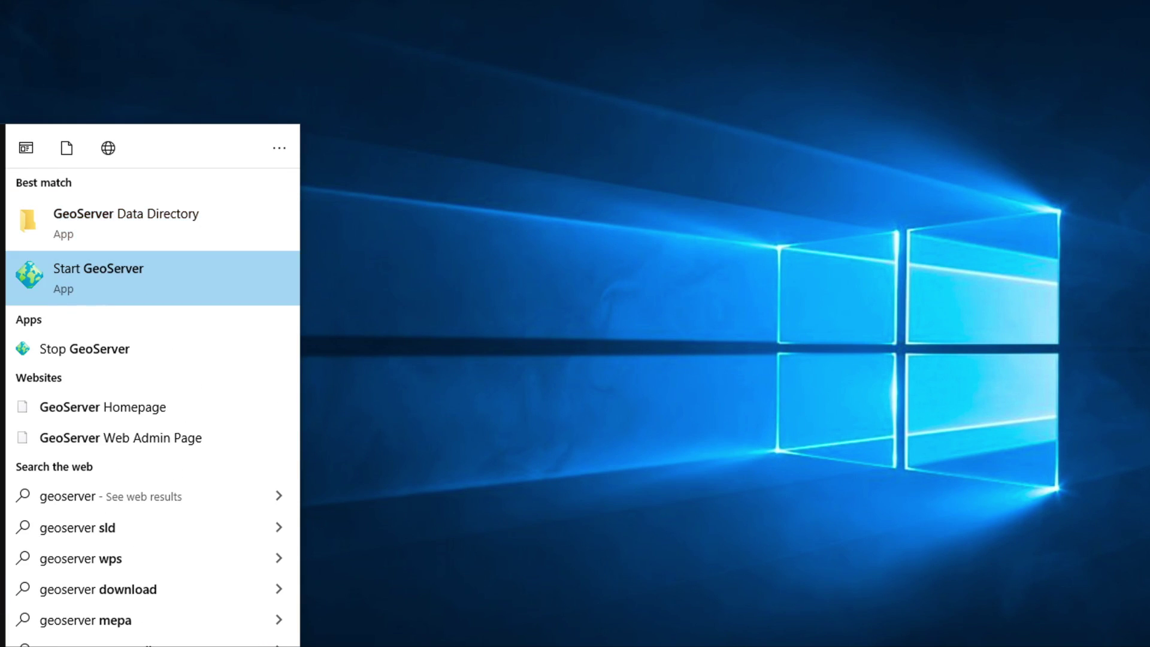
{"action": "left_click", "coordinate": [141, 289]}
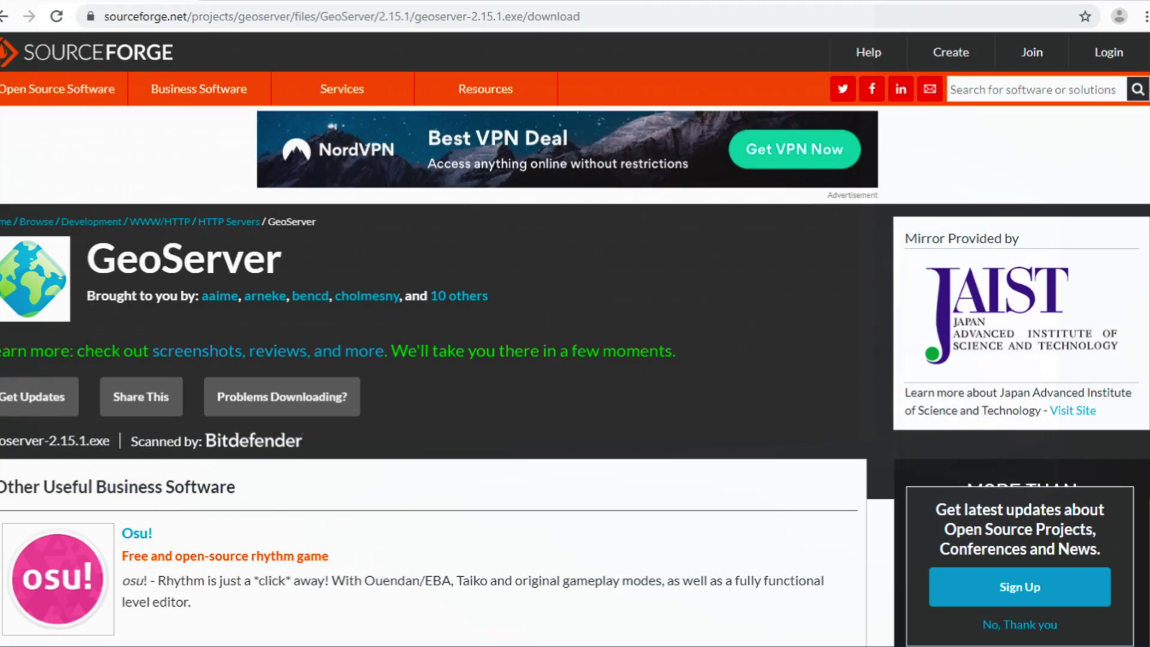
- Load localhost:8081 in a new Chrome tab
{"action": "key", "text": "ctrl+t"}
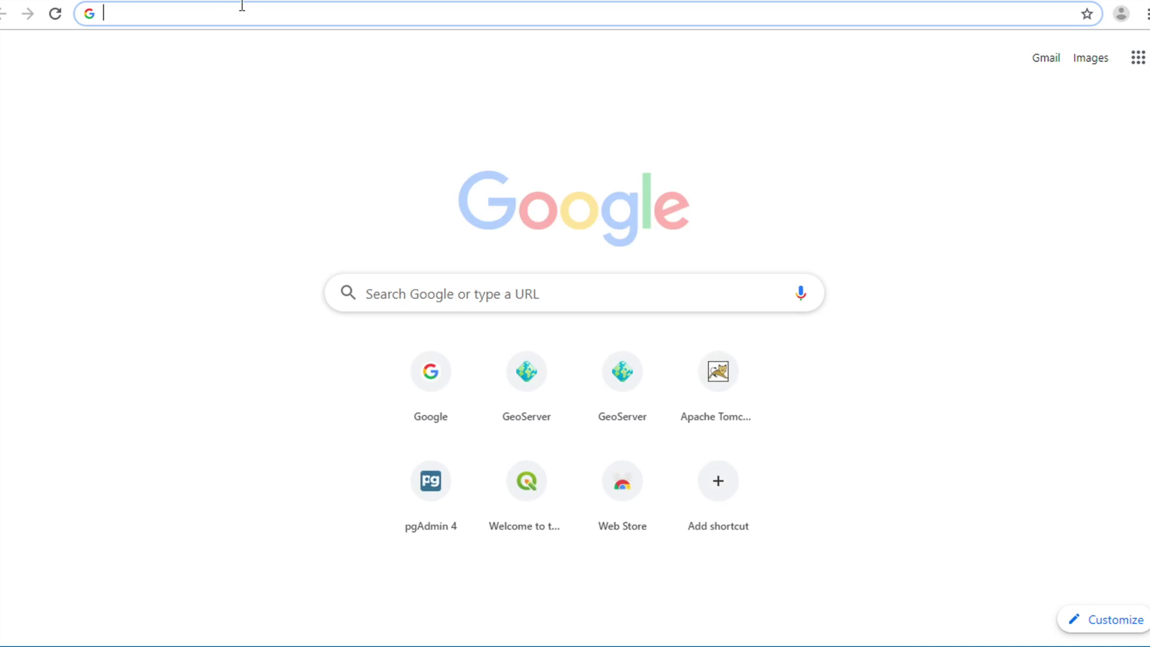
{"action": "type", "text": "localhost:8081"}
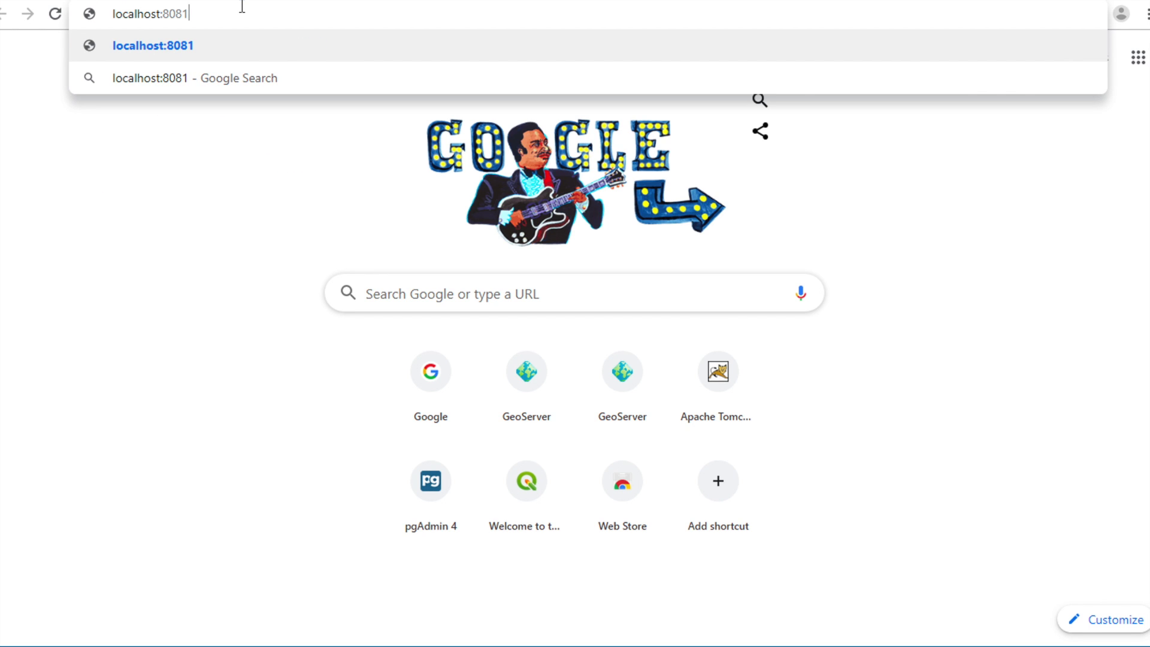
{"action": "key", "text": "Return"}
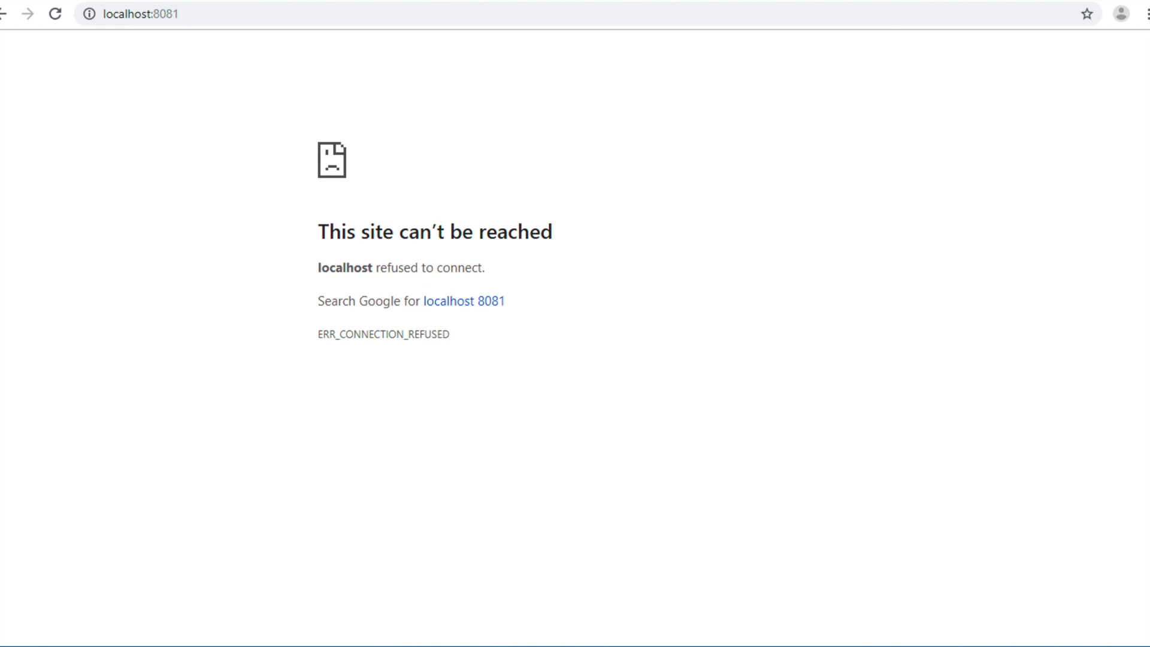
- Check the GeoServer console finished starting, then reload localhost:8081 in Chrome
{"action": "key", "text": "alt+Tab"}
{"action": "left_click", "coordinate": [411, 365]}
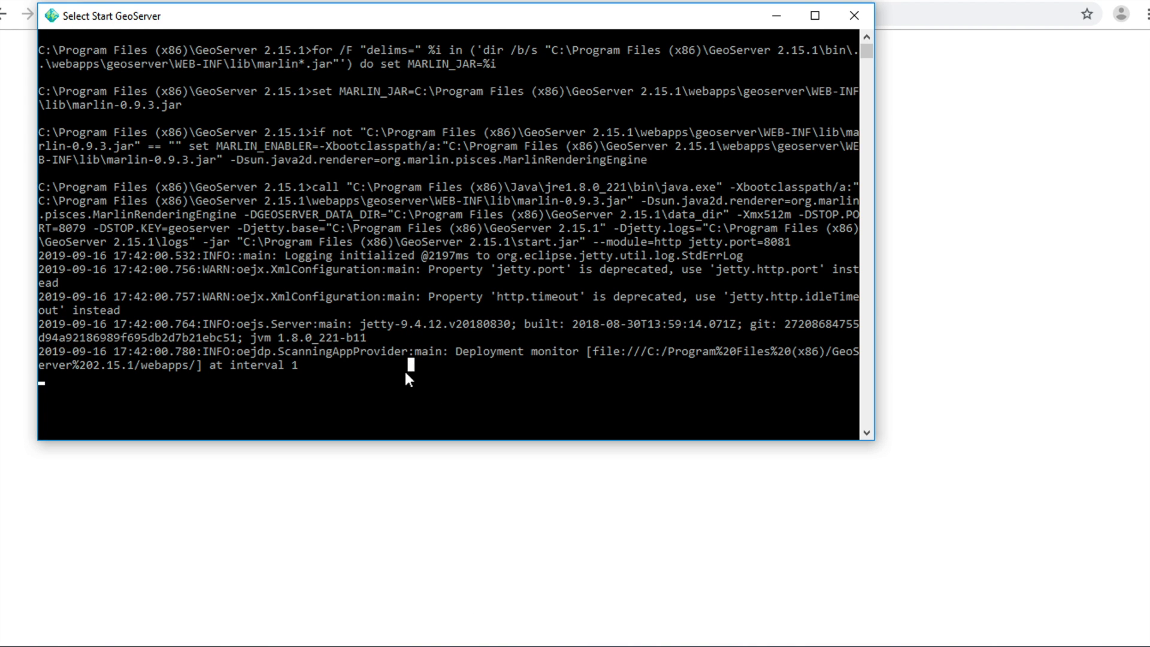
{"action": "left_click", "coordinate": [392, 392]}
{"action": "key", "text": "Escape"}
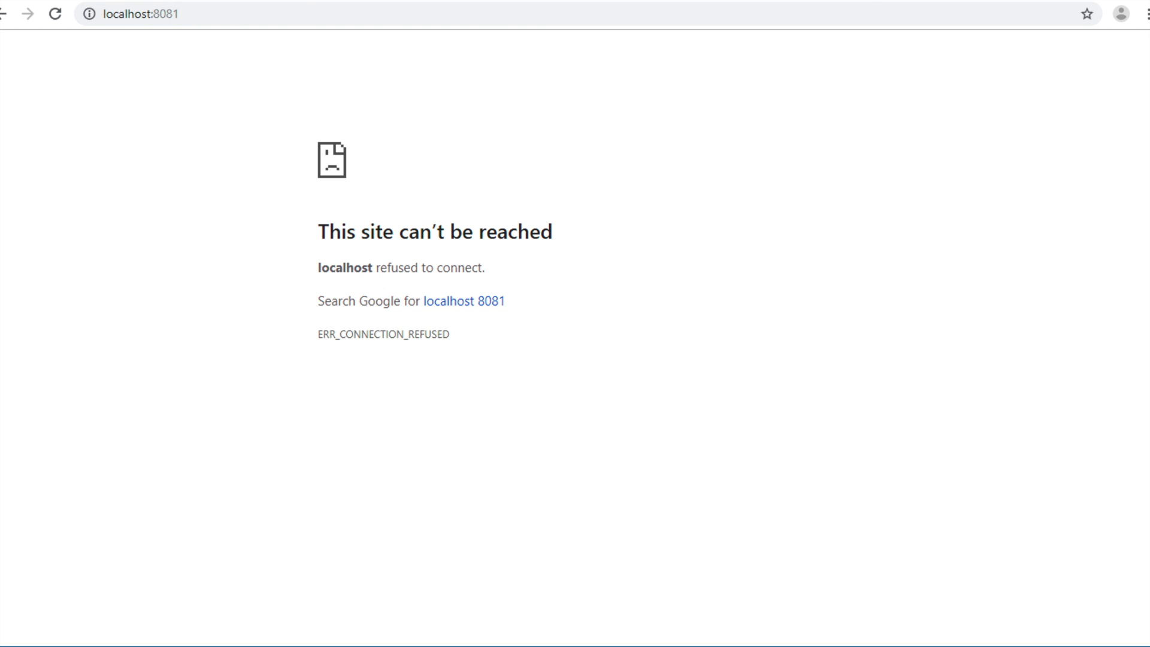
{"action": "left_click", "coordinate": [299, 13]}
{"action": "key", "text": "Return"}
- Append /geoserver to the address to reach the GeoServer Welcome page
{"action": "left_click", "coordinate": [300, 6]}
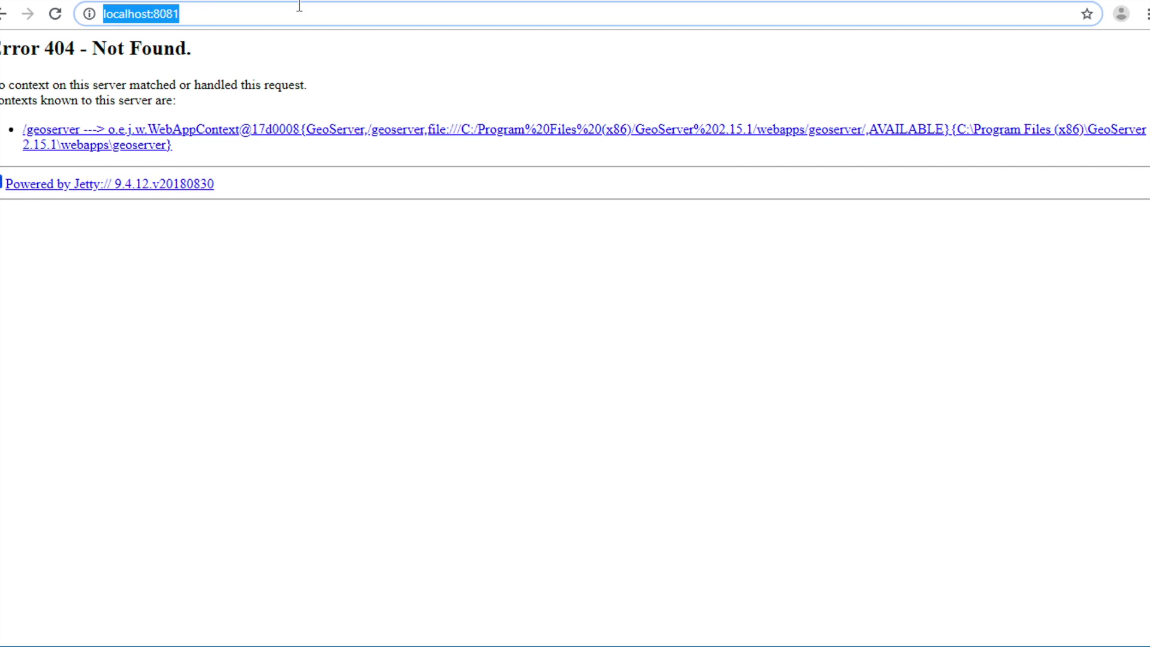
{"action": "left_click", "coordinate": [299, 6]}
{"action": "type", "text": "/g"}
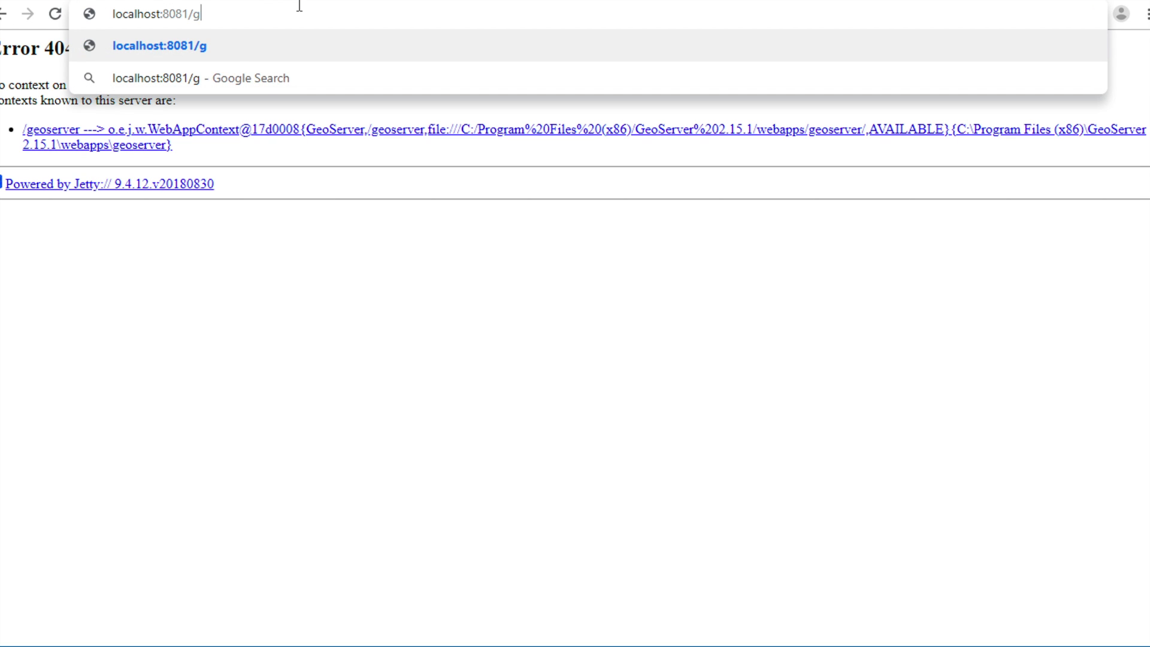
{"action": "type", "text": "eoserver"}
{"action": "key", "text": "Return"}
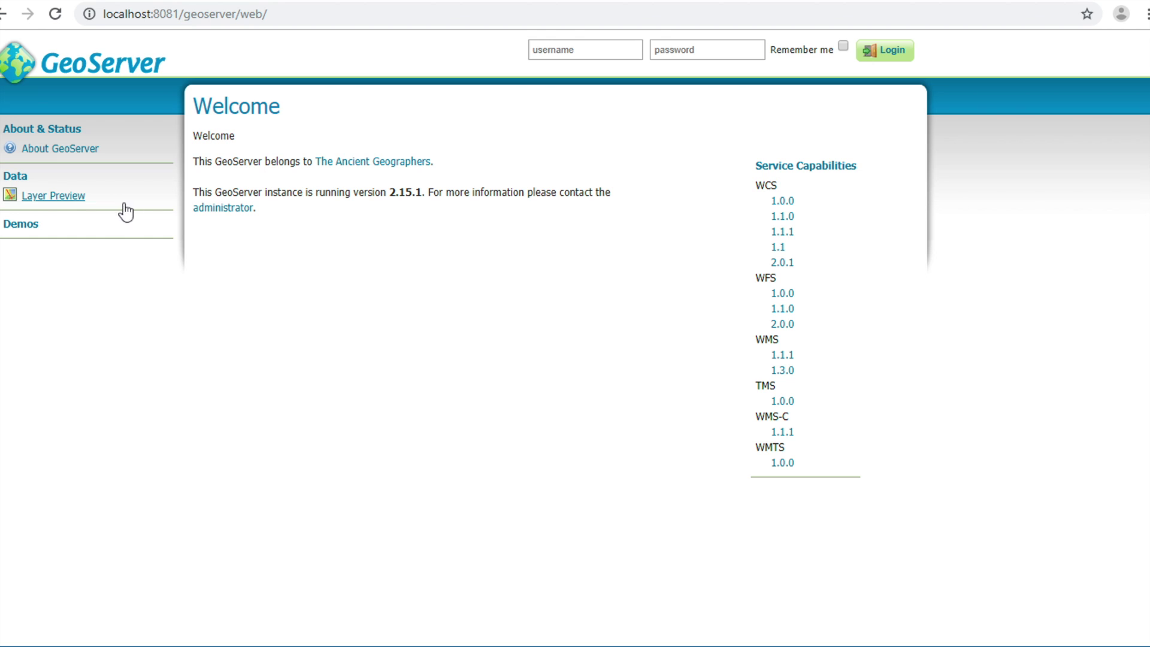
- Log in with username admin and the admin password, declining Chrome's save-password offer
{"action": "left_click", "coordinate": [586, 50]}
{"action": "type", "text": "ad"}
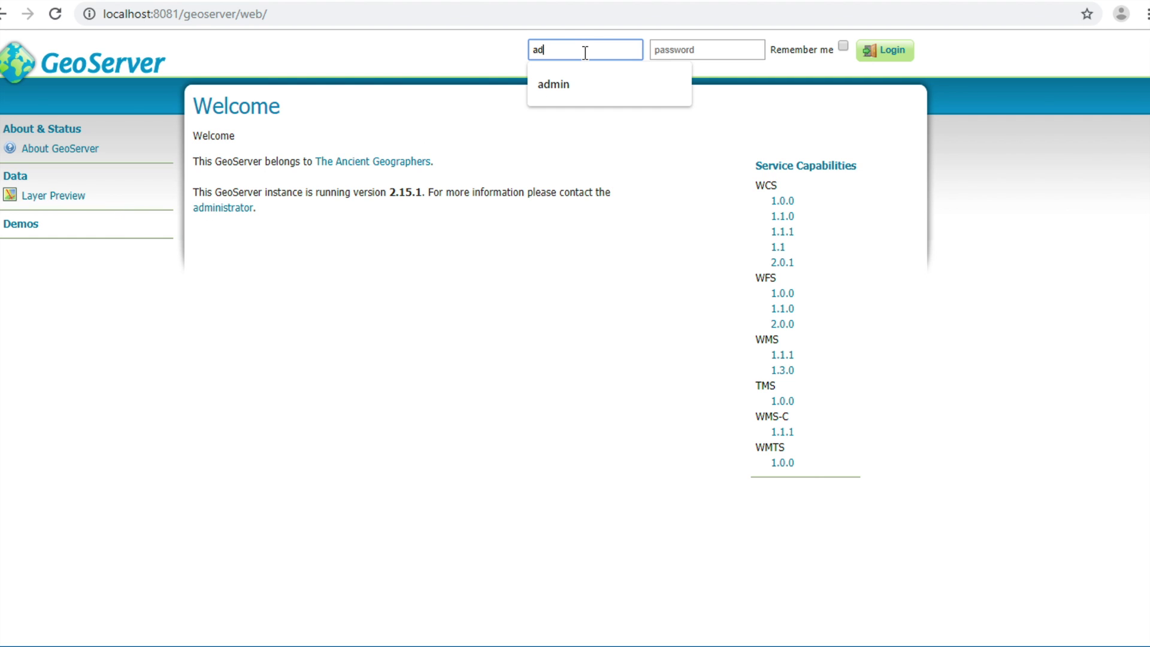
{"action": "type", "text": "min"}
{"action": "key", "text": "Tab"}
{"action": "type", "text": "geo"}
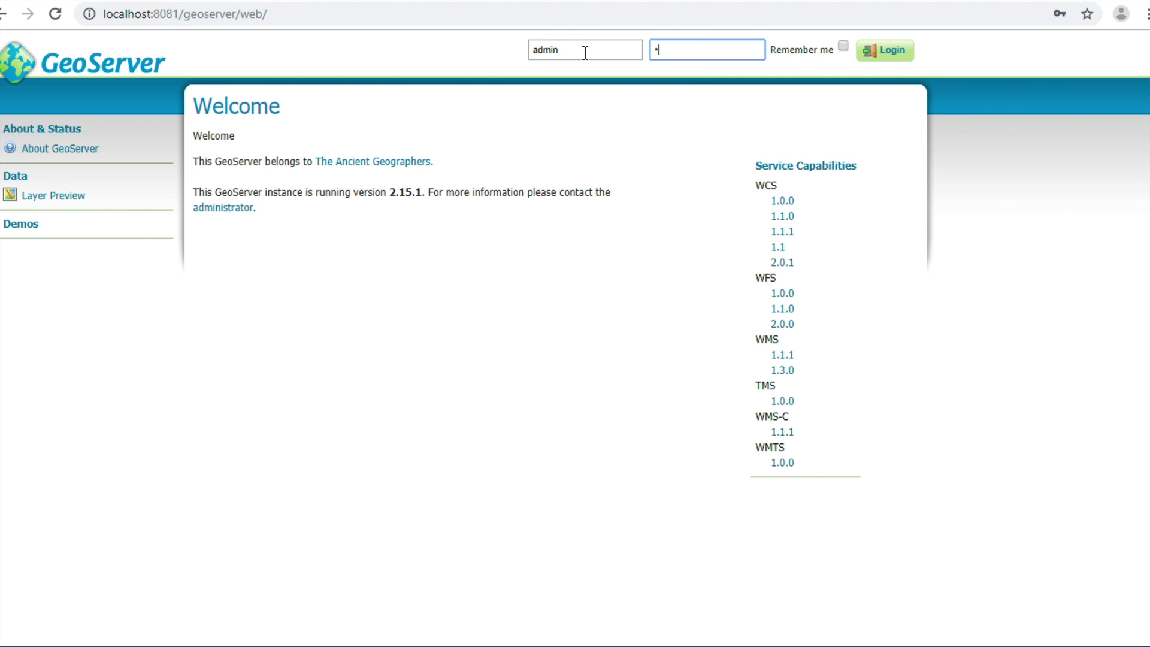
{"action": "type", "text": "server"}
{"action": "left_click", "coordinate": [889, 68]}
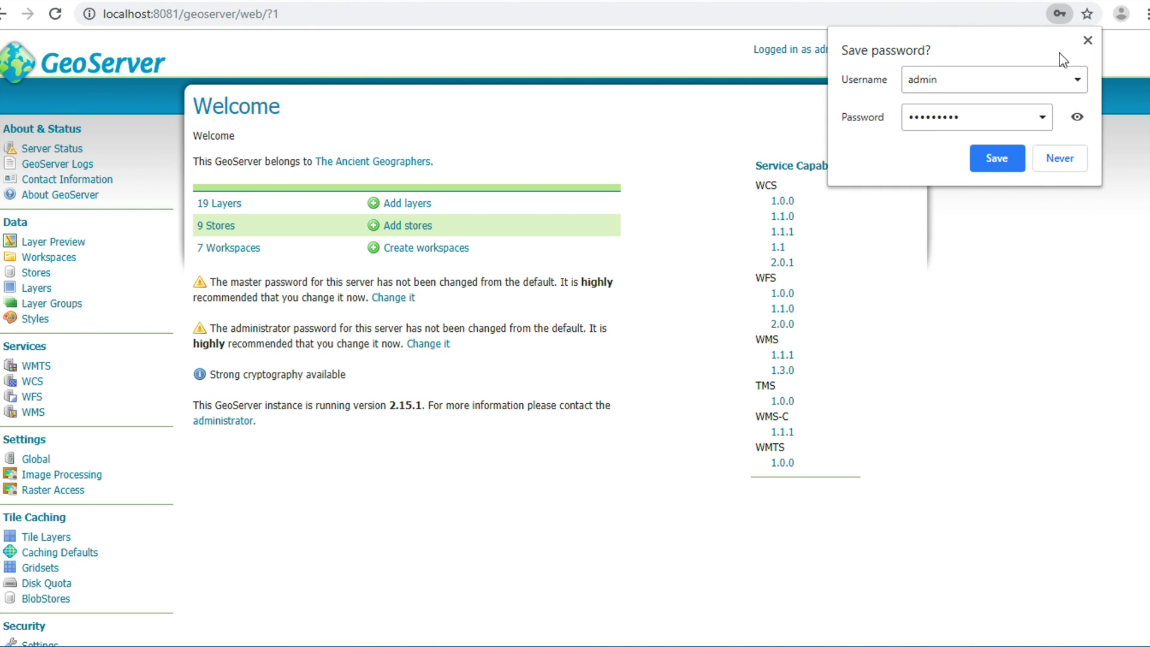
{"action": "left_click", "coordinate": [1088, 44]}
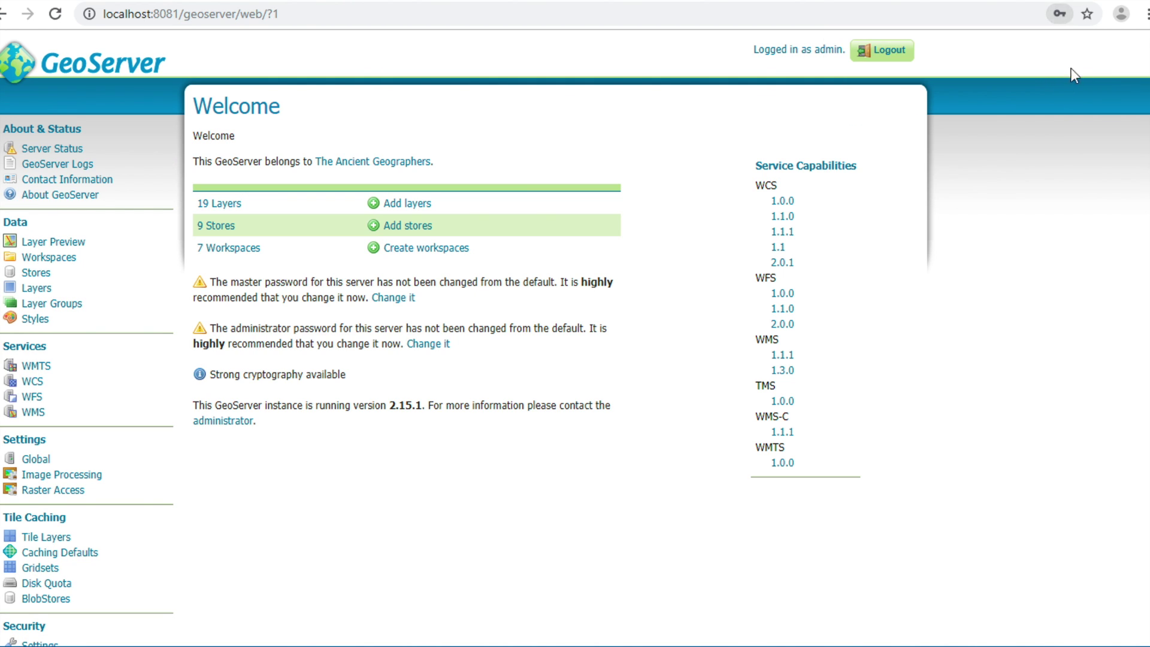